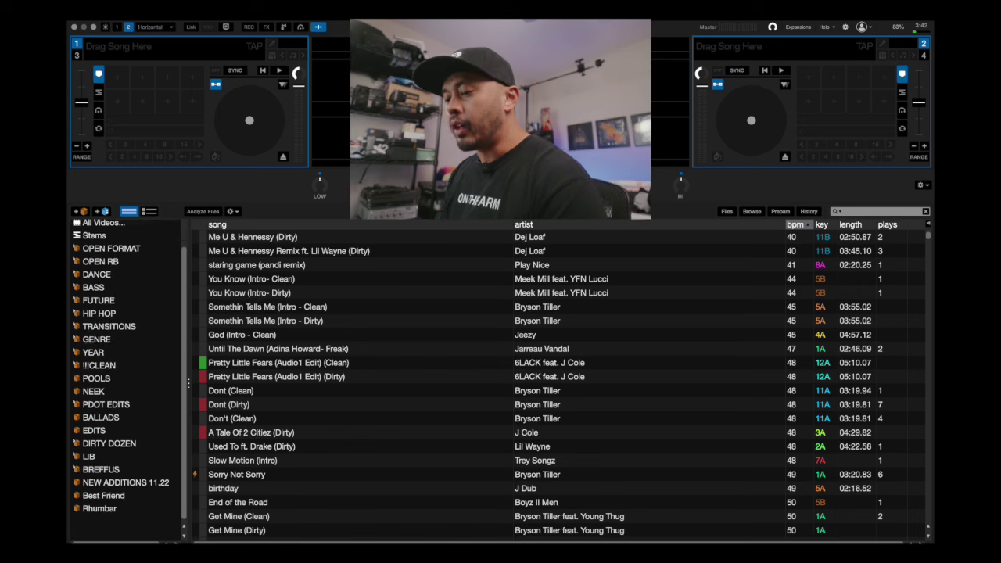
Expand the OPEN FORMAT crate to list its subcrates and show its tracks.
scroll(113, 275, up, 2)
scroll(112, 276, down, 2)
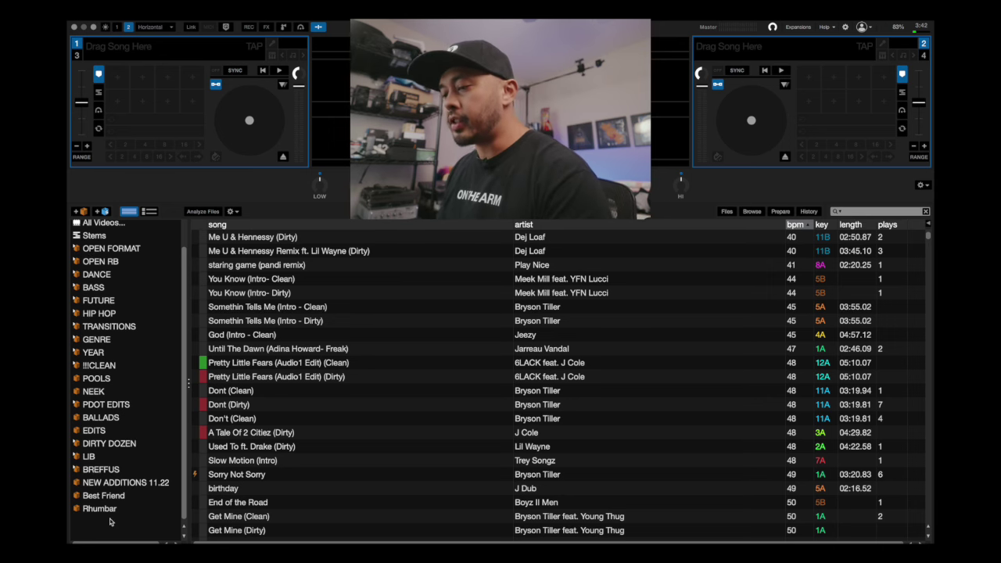
click(76, 249)
scroll(115, 273, down, 3)
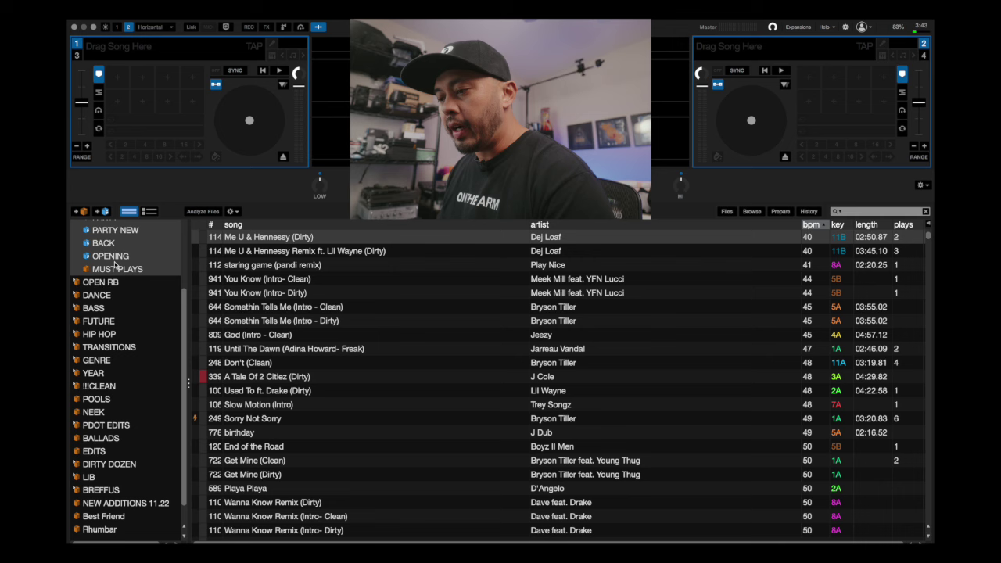
click(77, 262)
scroll(75, 264, up, 3)
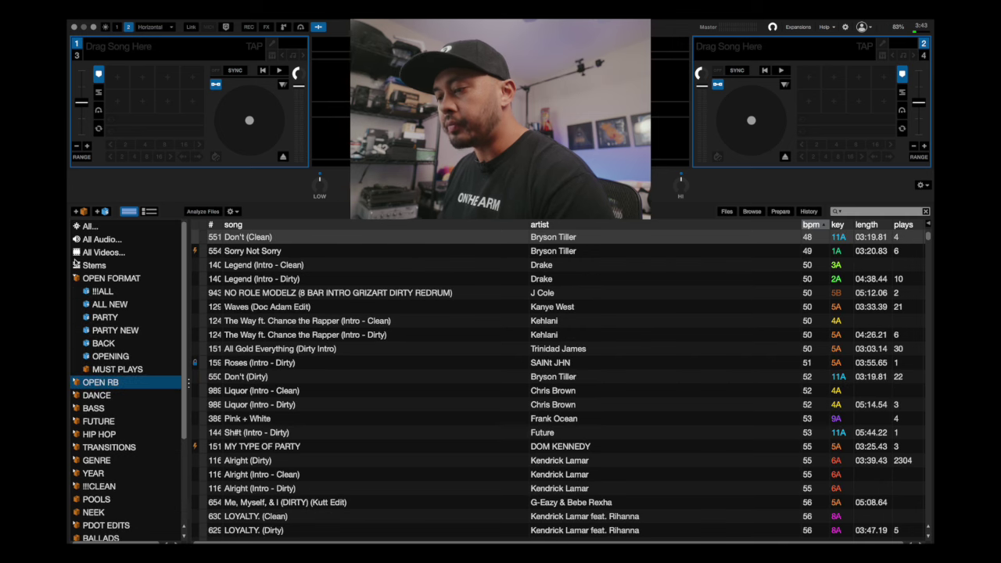
click(76, 280)
click(77, 280)
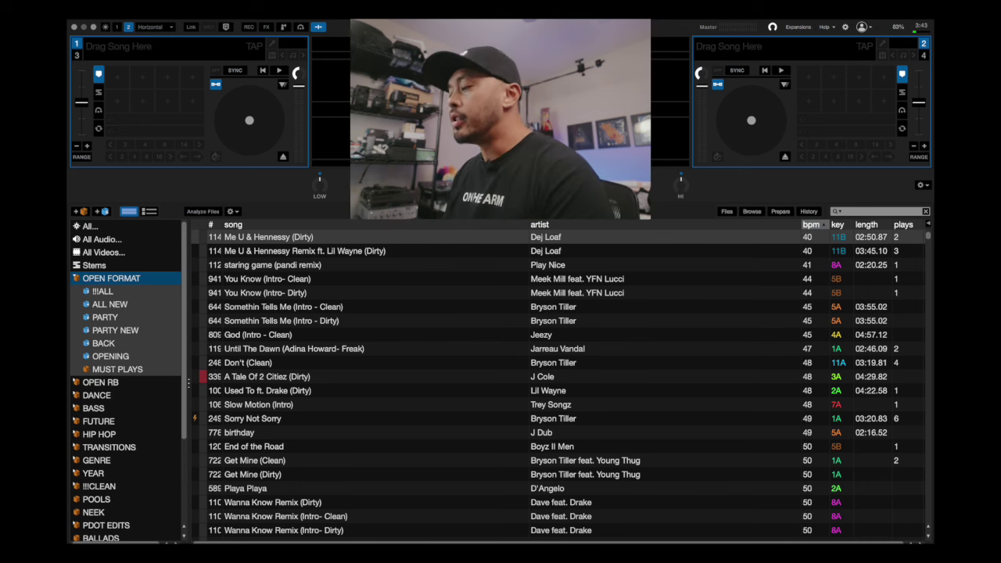
Add the comment column to the track list and review the bracketed tags stored in it.
right_click(581, 224)
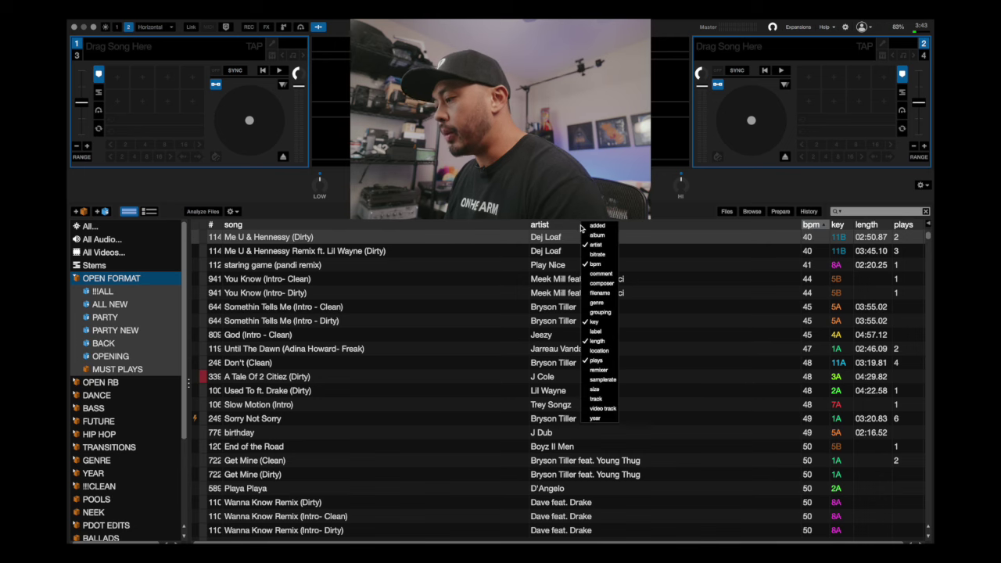
click(611, 274)
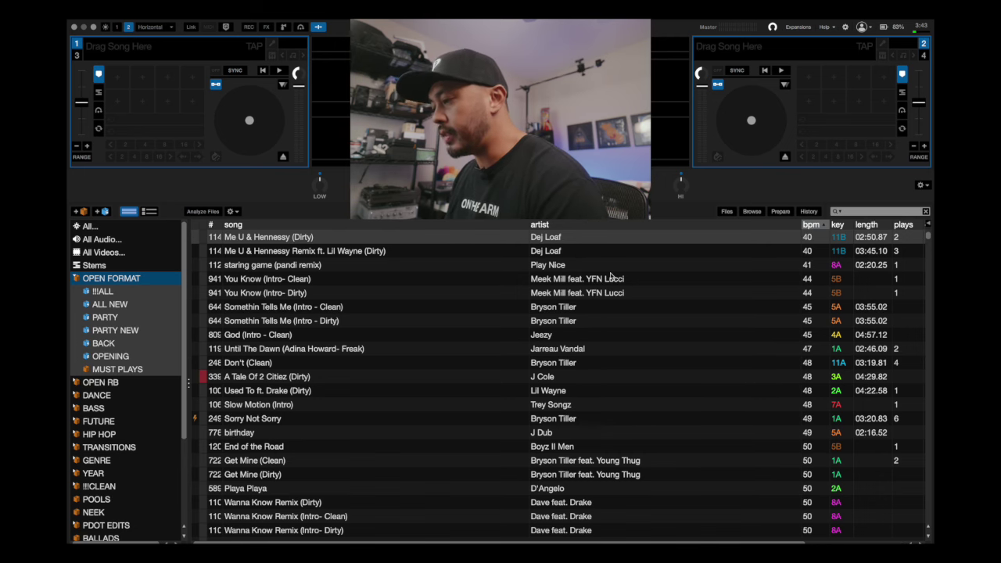
scroll(581, 349, right, 3)
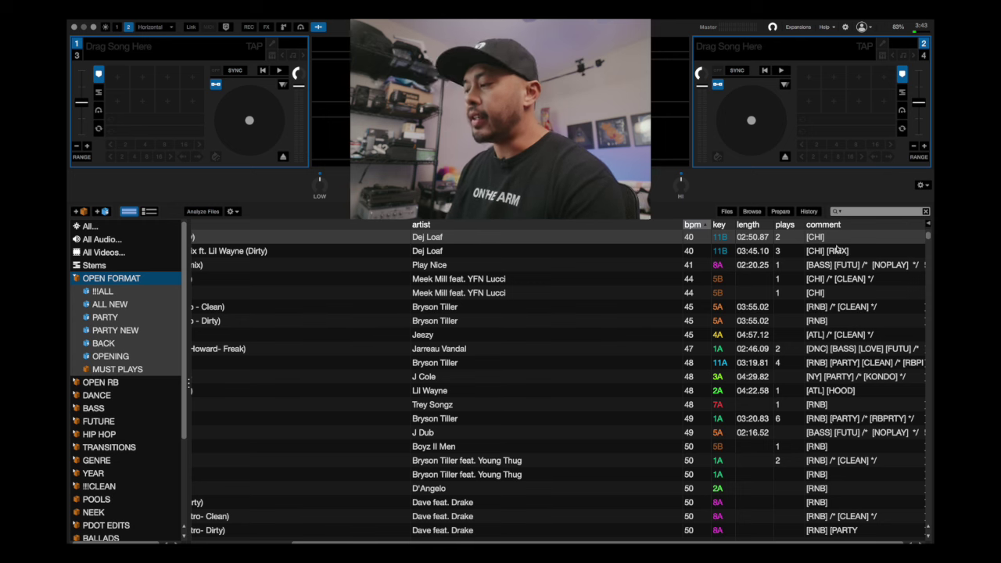
scroll(837, 249, down, 3)
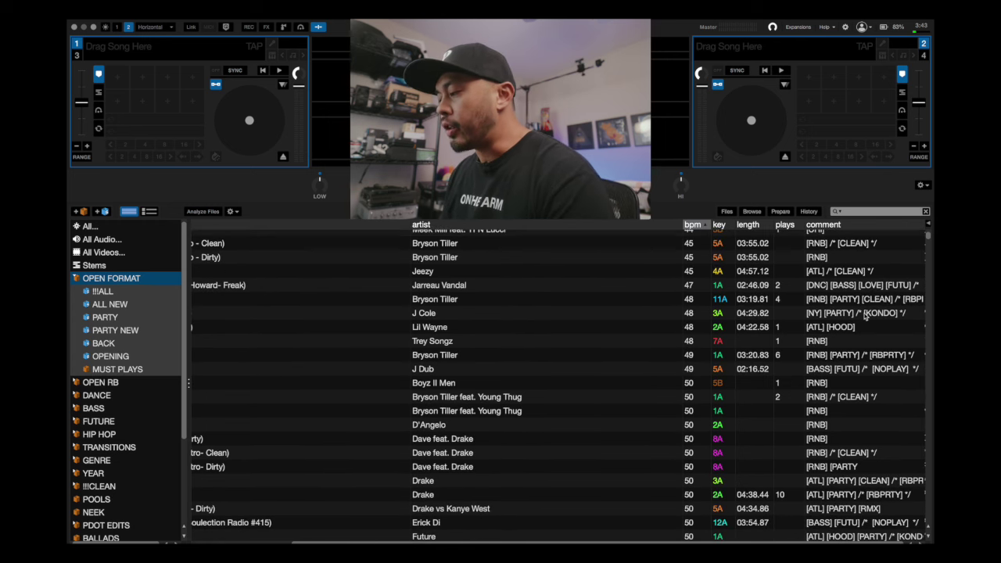
scroll(865, 316, up, 1)
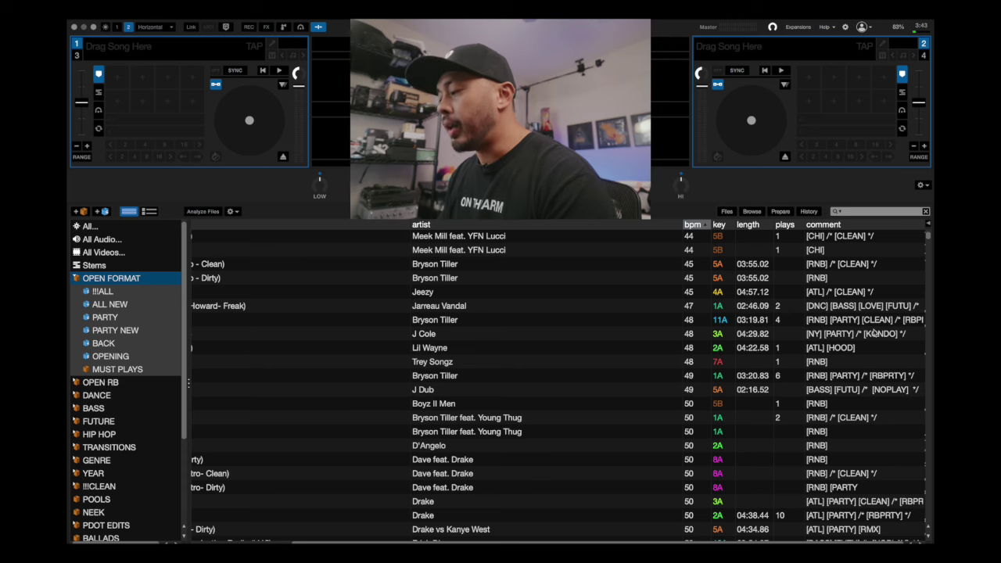
scroll(873, 332, left, 5)
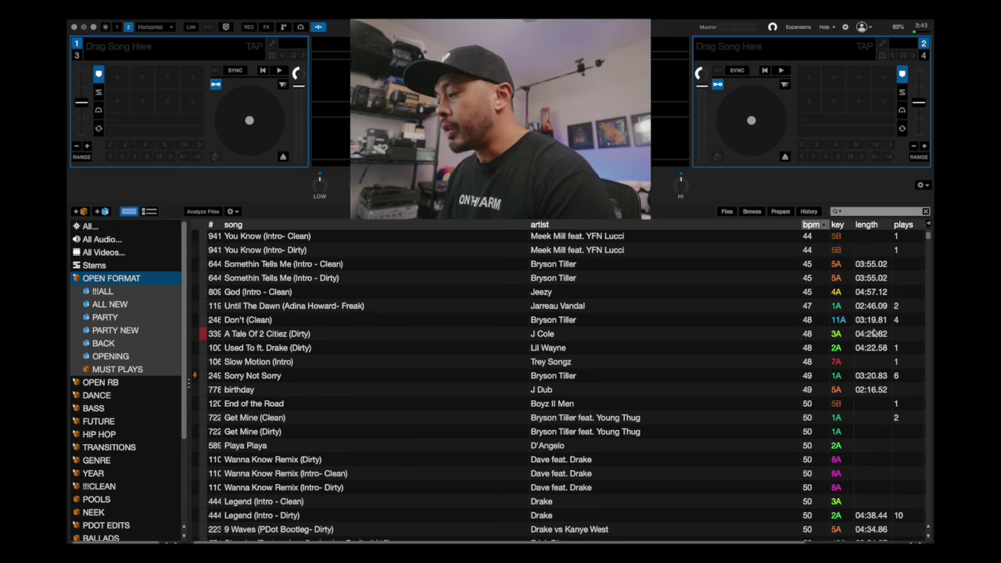
Open the !!!ALL smart crate, search it for the tag "[la" and browse the matching tracks.
click(121, 293)
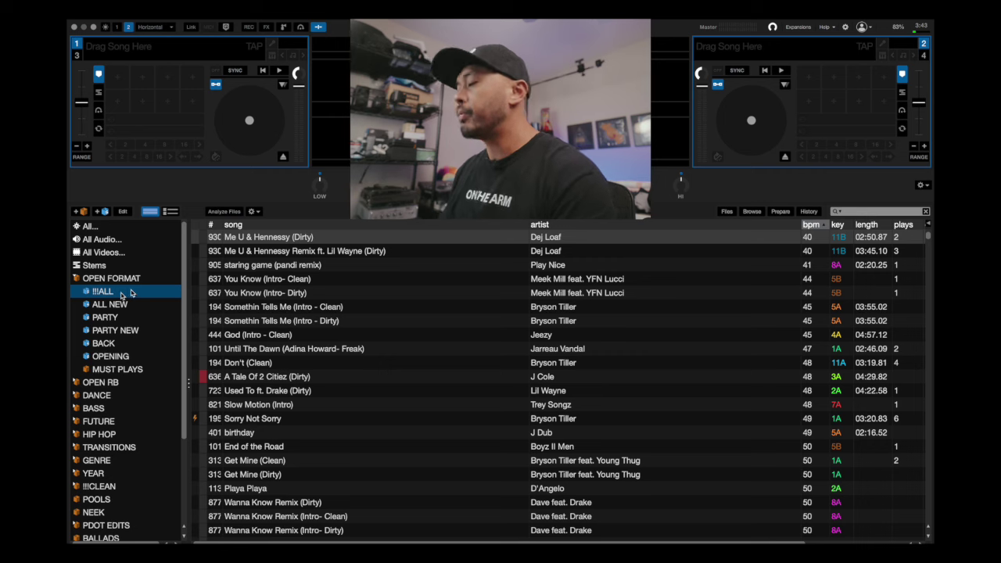
click(899, 214)
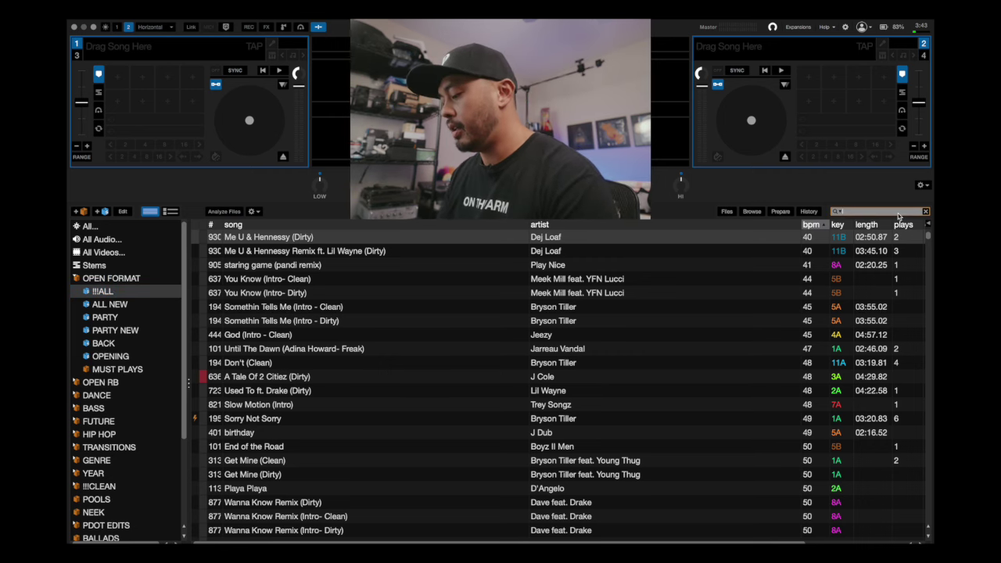
scroll(548, 384, down, 7)
scroll(624, 289, down, 20)
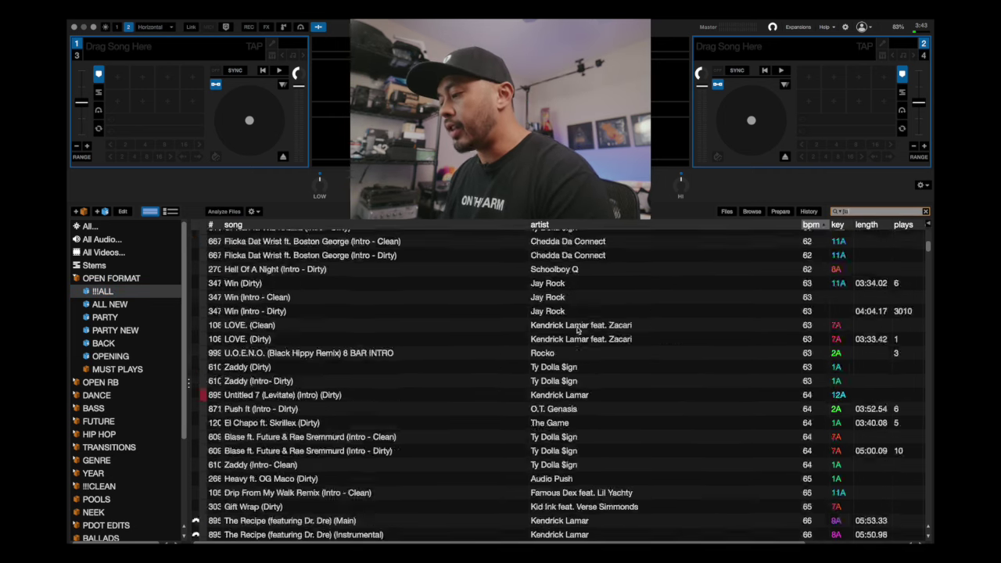
scroll(576, 329, down, 6)
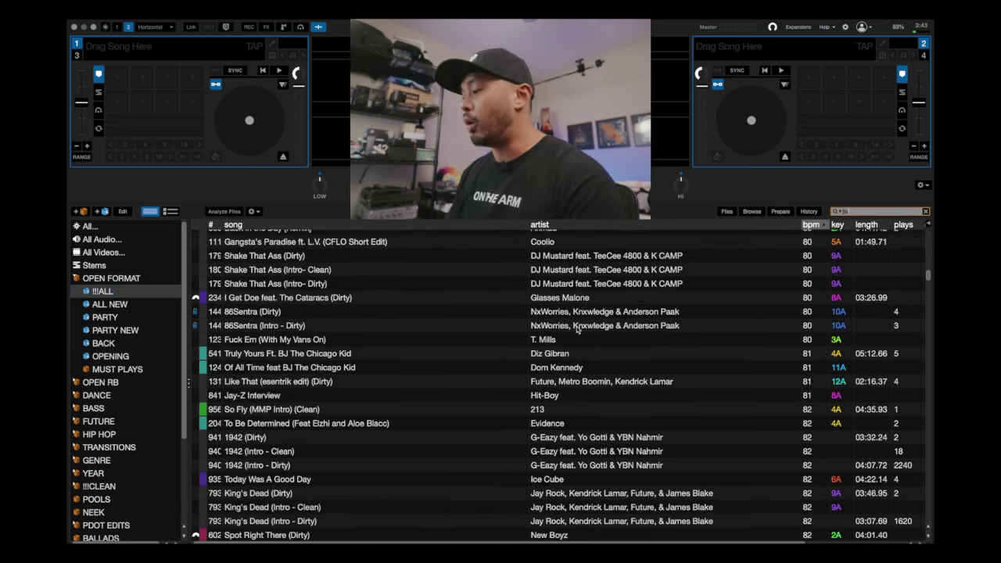
Search the !!!ALL crate for the tag "[bay" and browse the matching tracks.
scroll(616, 309, down, 20)
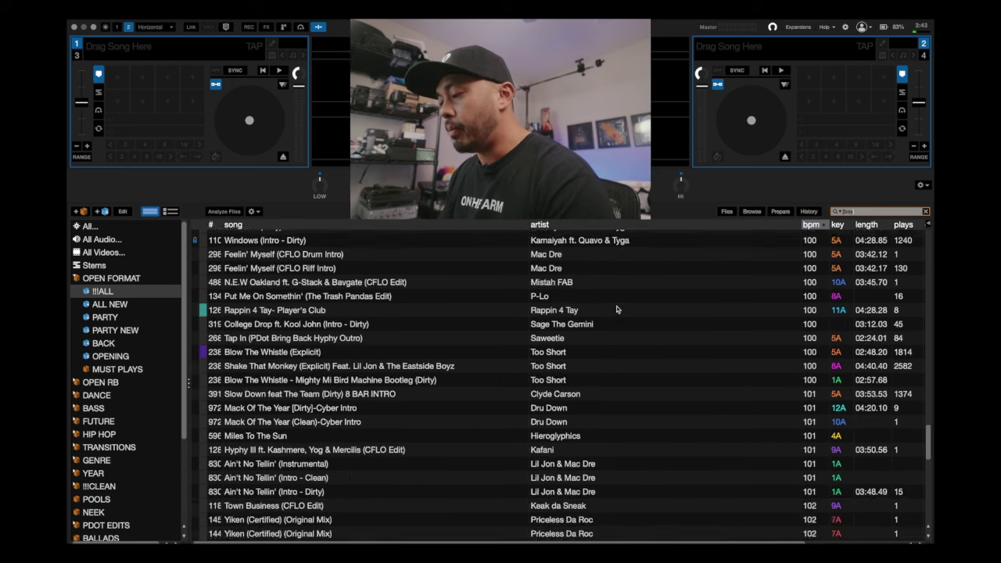
scroll(616, 309, up, 20)
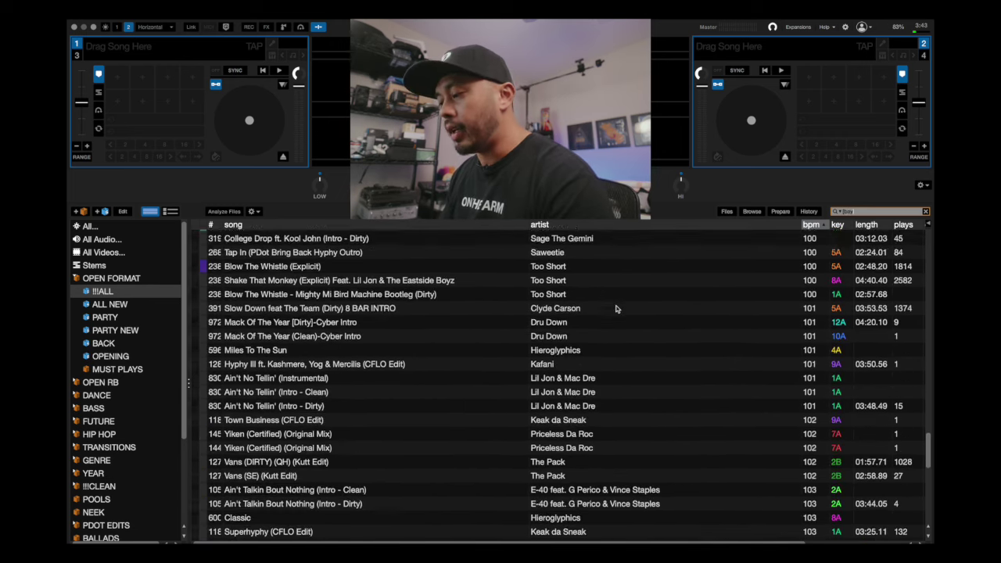
scroll(616, 309, up, 20)
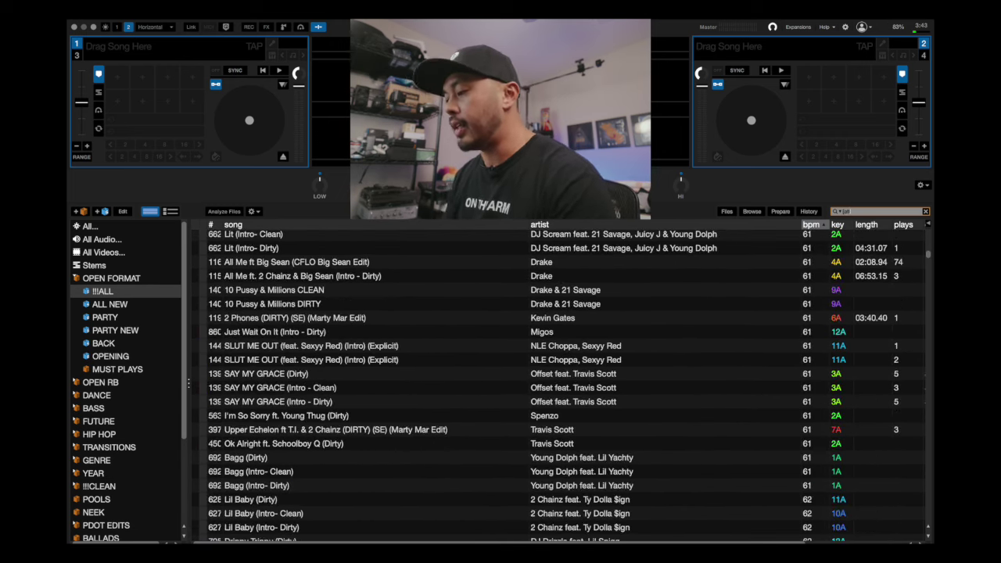
Search the !!!ALL crate for the tag "[atl", browse the matching tracks and clear the search.
scroll(594, 304, down, 20)
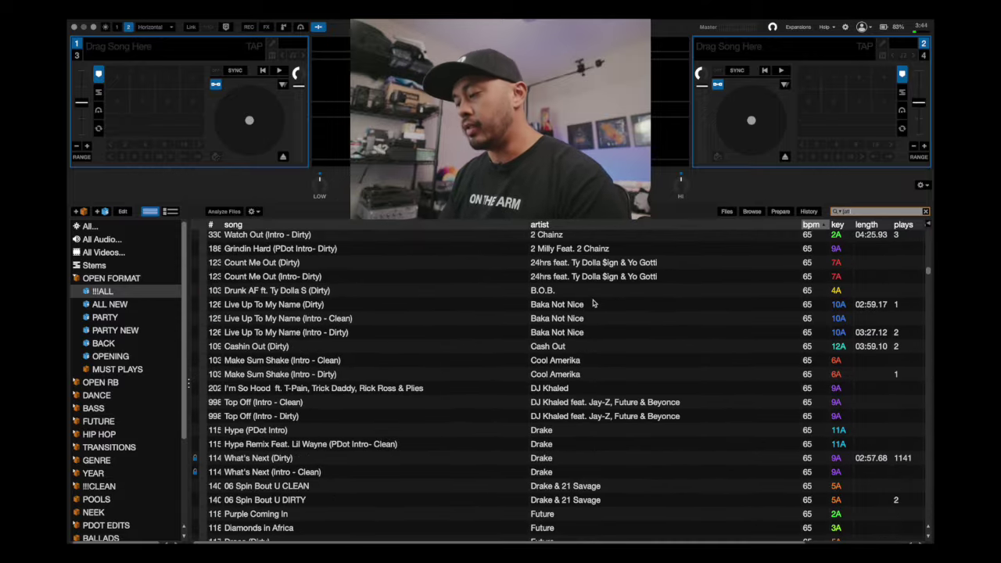
scroll(593, 302, down, 5)
scroll(595, 298, up, 10)
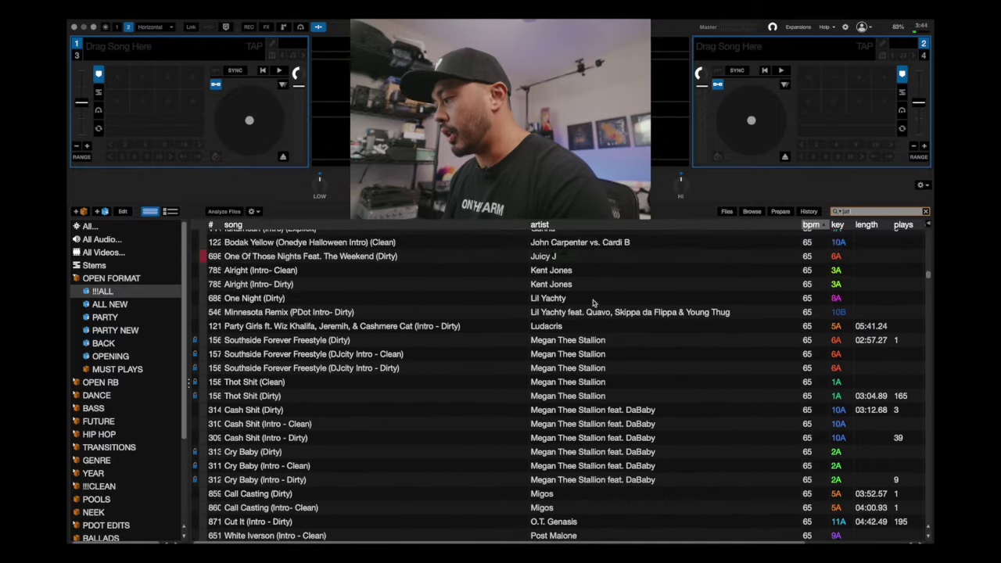
scroll(596, 293, up, 15)
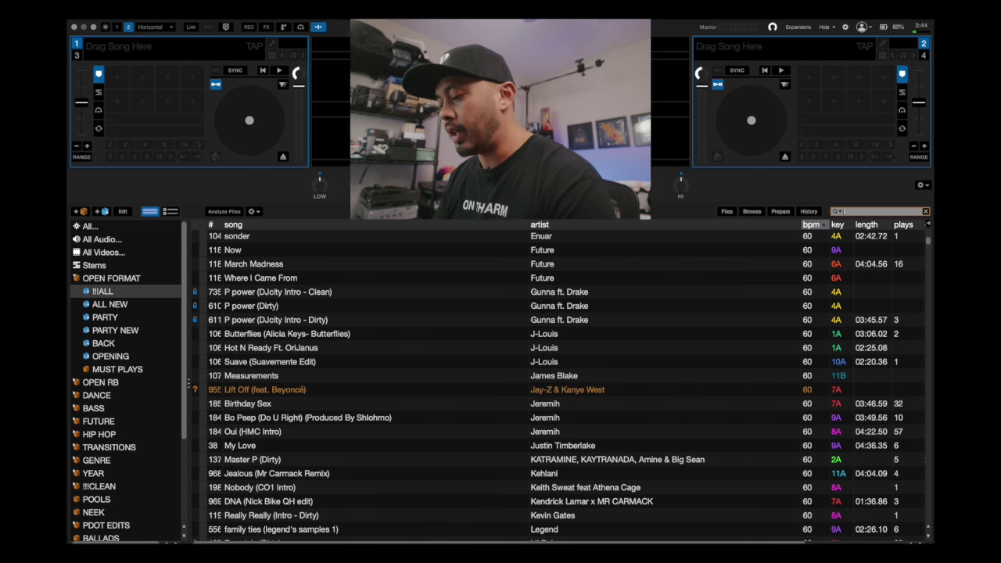
Search the !!!ALL crate for "[amap", look through the amapiano tracks and clear the search.
text(ap)
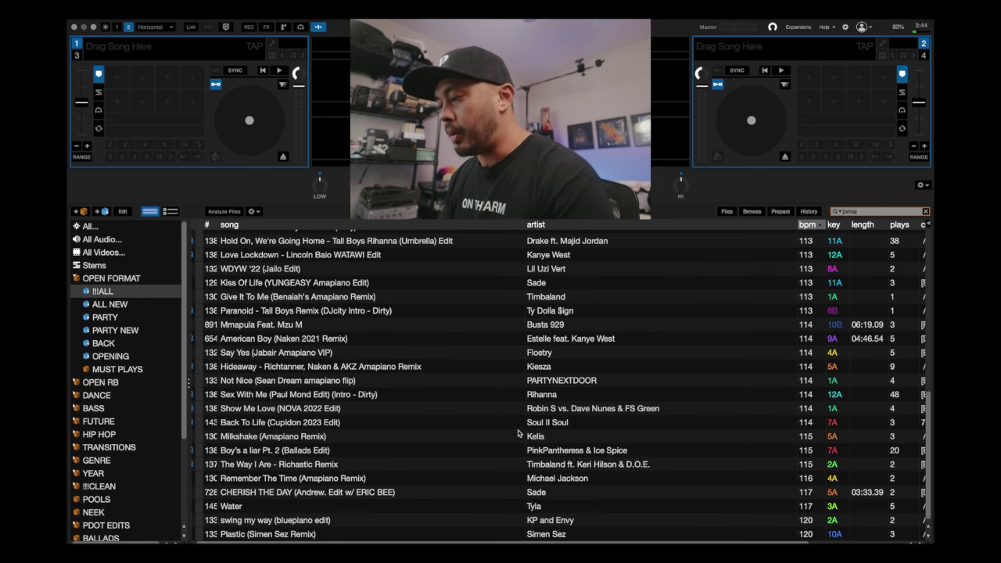
scroll(510, 443, up, 8)
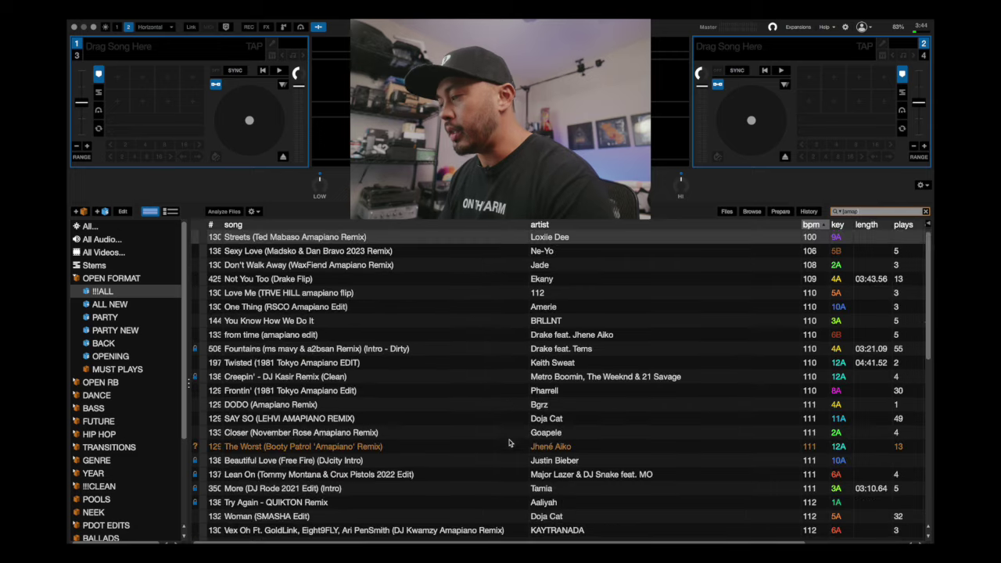
click(927, 212)
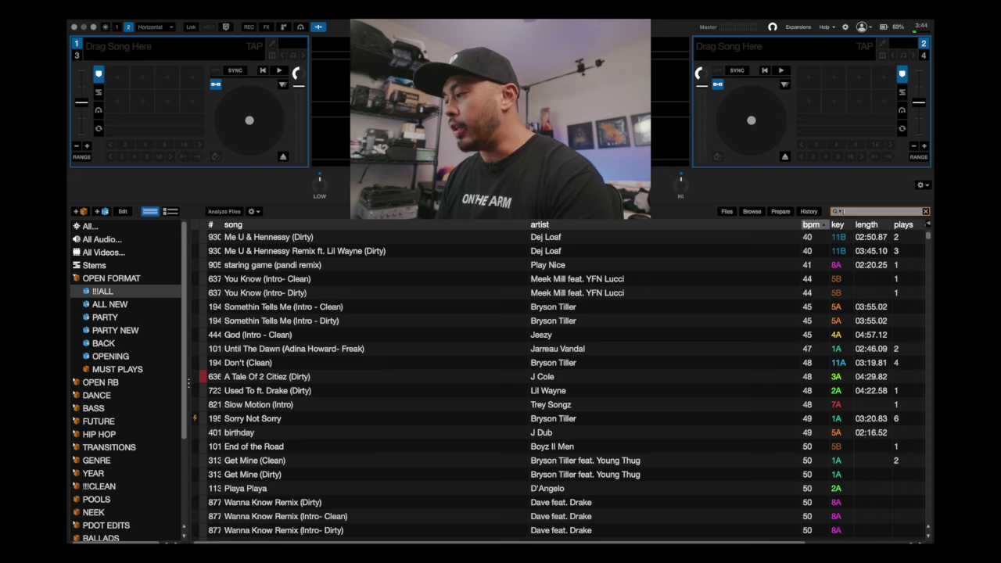
Search the crate for the combined tags "[rnb [party", browse the matches and clear the search.
text(rnb )
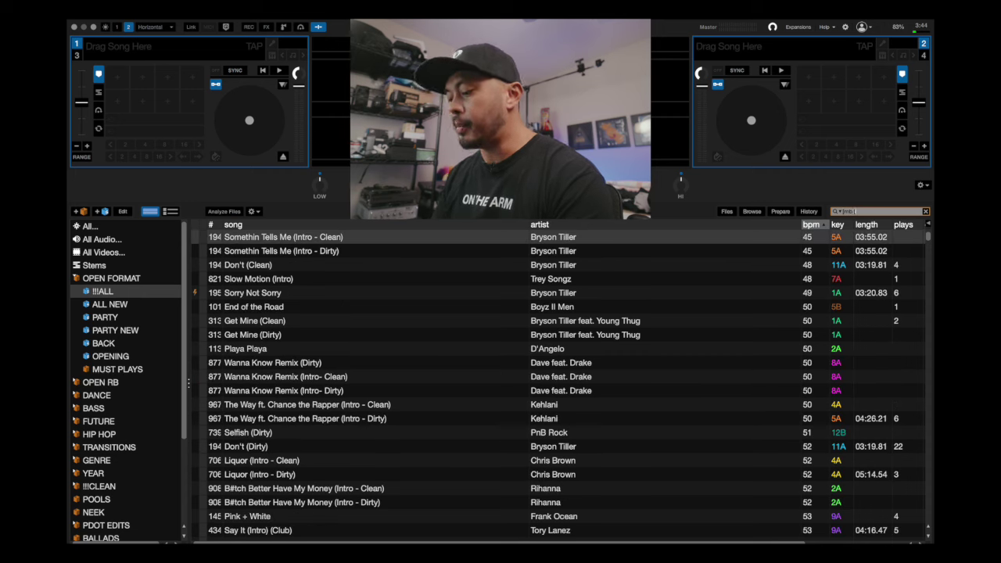
text((party))
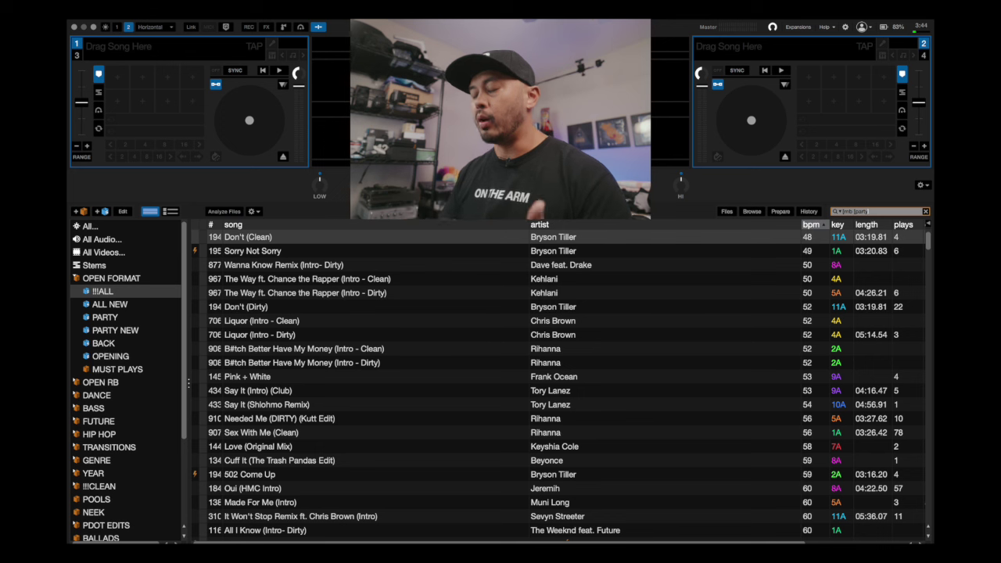
scroll(554, 336, down, 3)
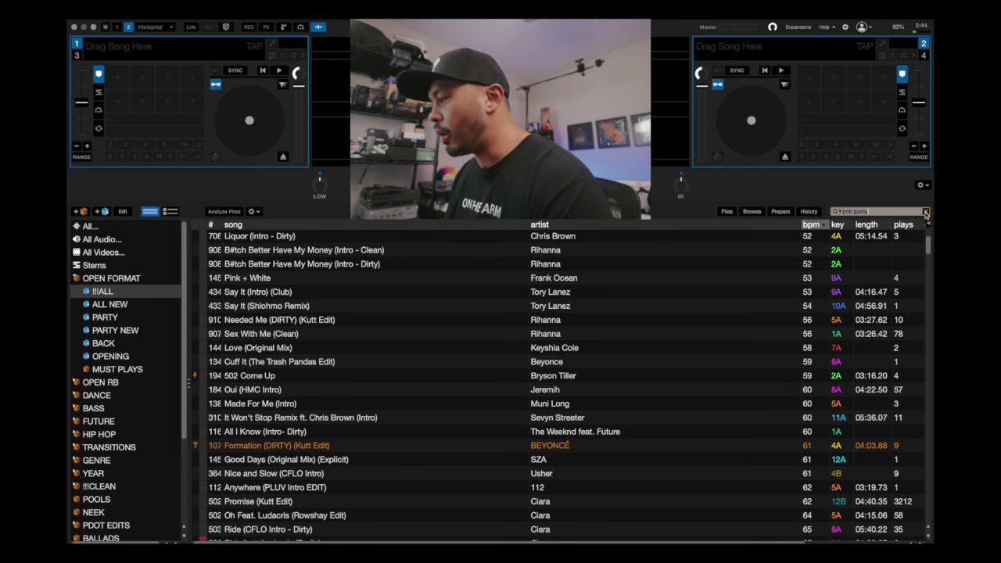
click(925, 212)
Search the !!!ALL crate for the tag "[back" and browse the throwback tracks.
scroll(636, 291, down, 15)
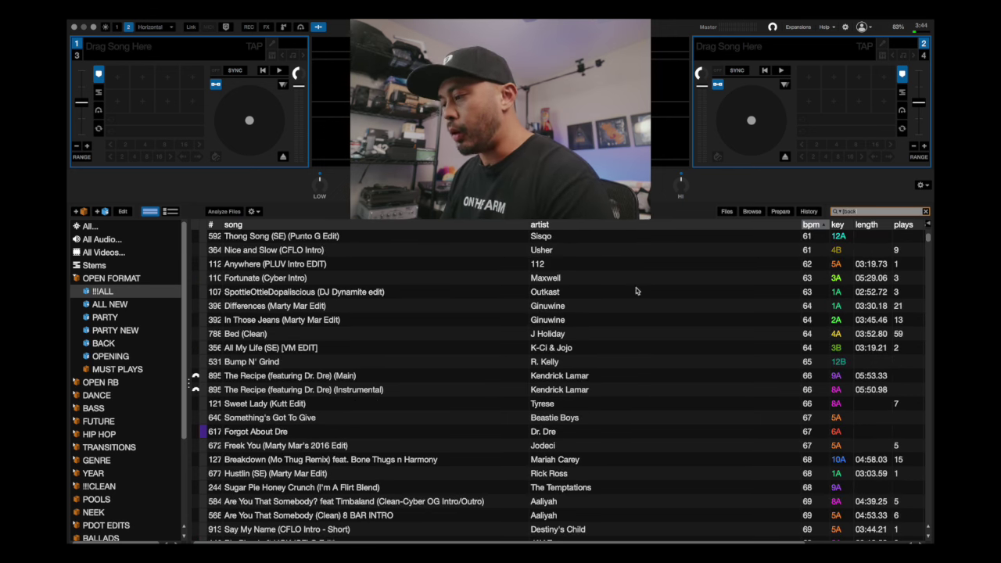
scroll(575, 314, down, 6)
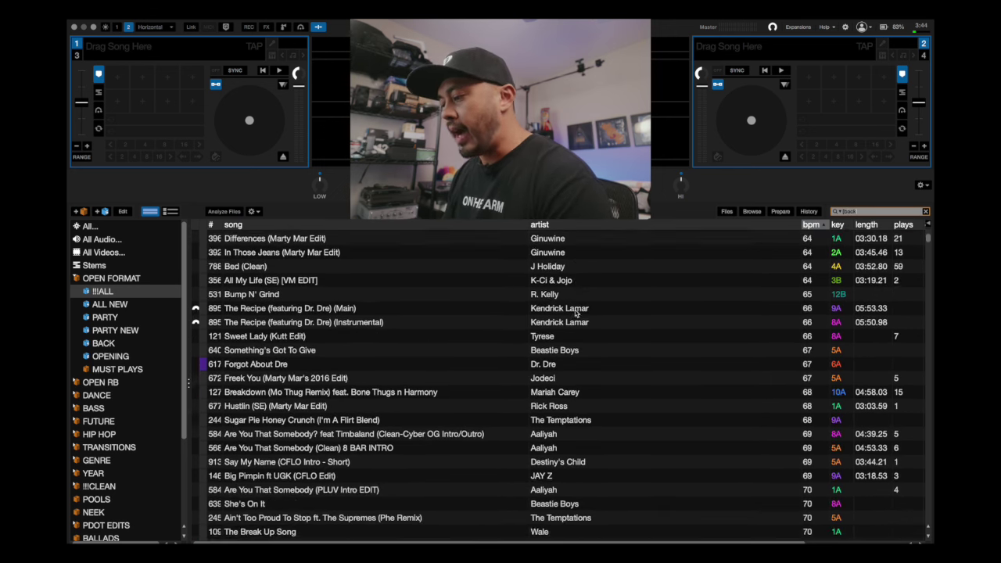
scroll(575, 313, down, 10)
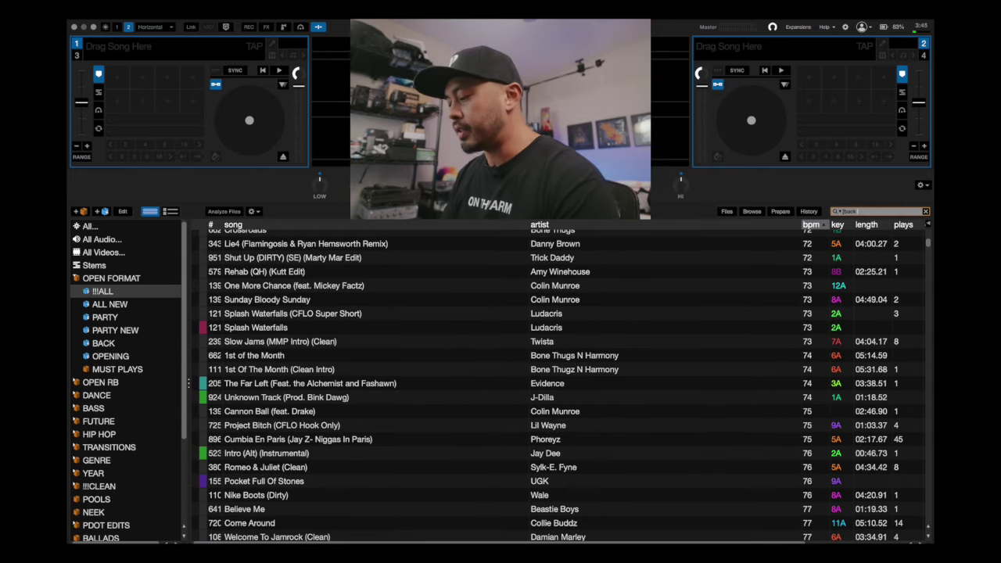
Narrow the search to "[back [la", browse the matching tracks and clear the search.
scroll(576, 383, down, 15)
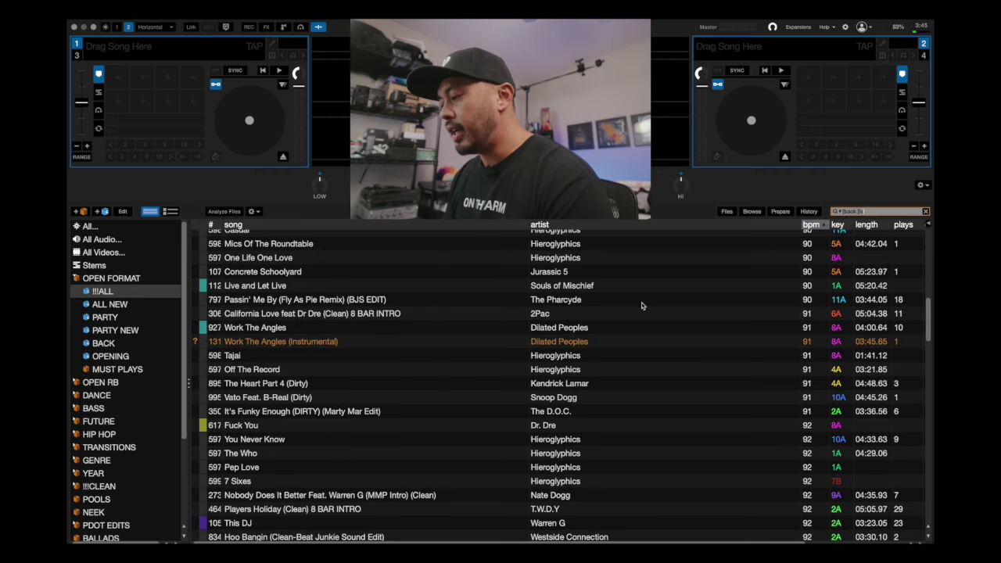
scroll(641, 306, down, 3)
scroll(642, 305, up, 1)
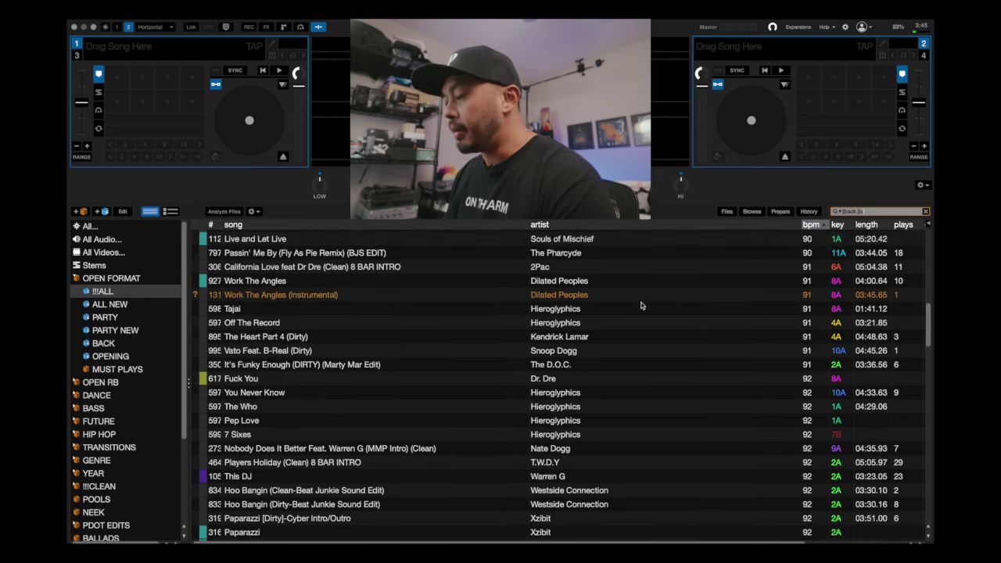
scroll(641, 305, up, 7)
scroll(642, 306, up, 5)
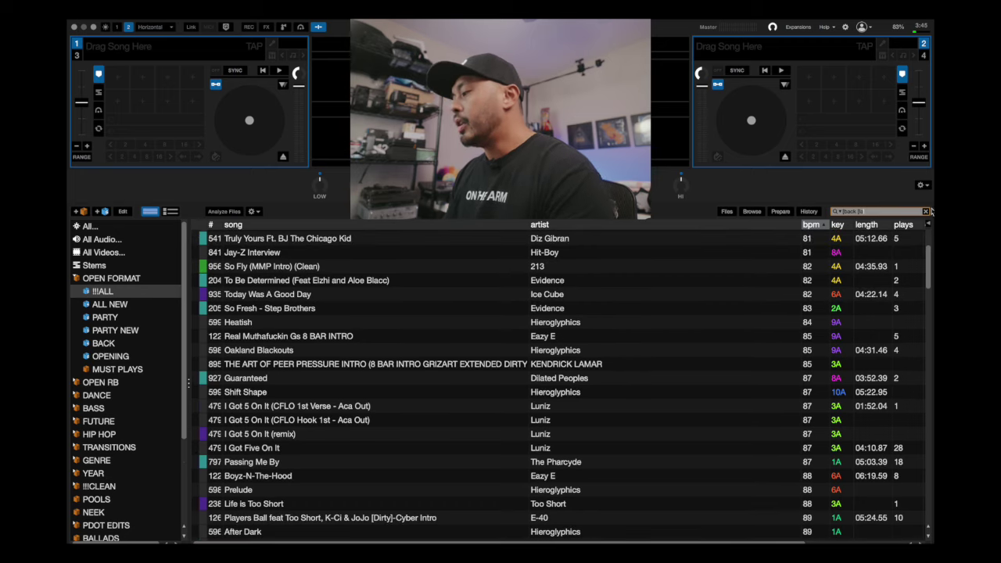
click(926, 212)
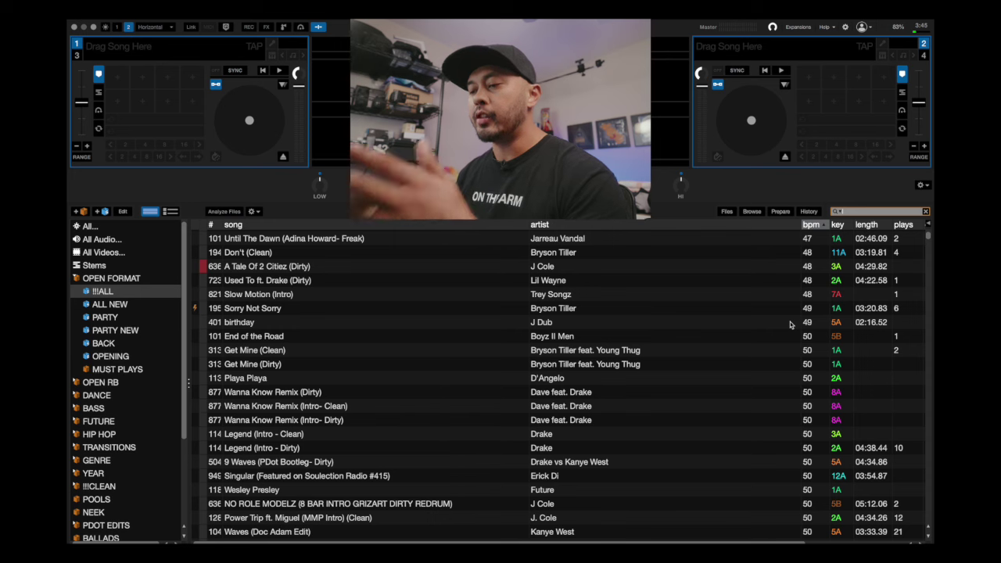
Open the PARTY smart crate under OPEN FORMAT and browse its tracks.
click(101, 317)
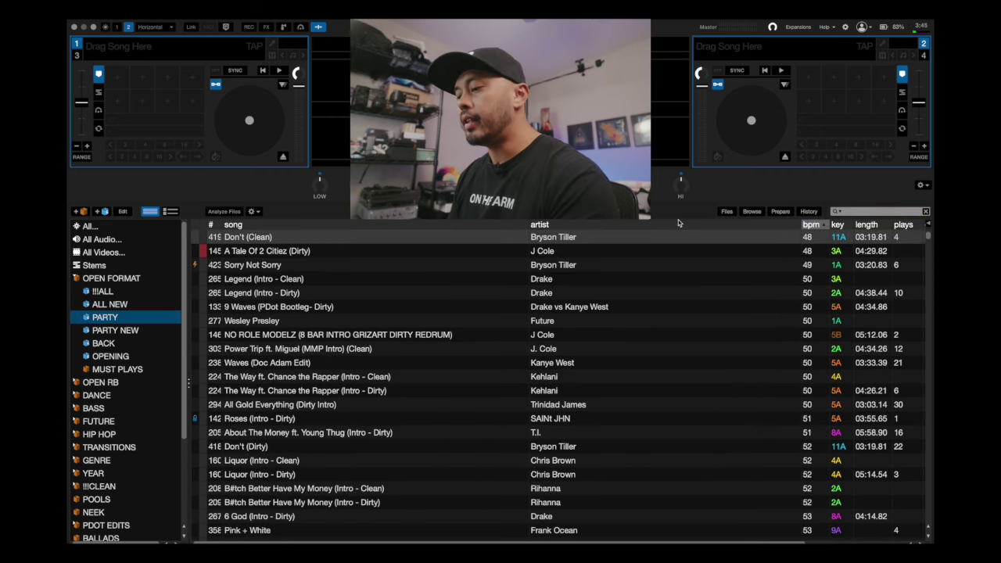
scroll(548, 307, down, 5)
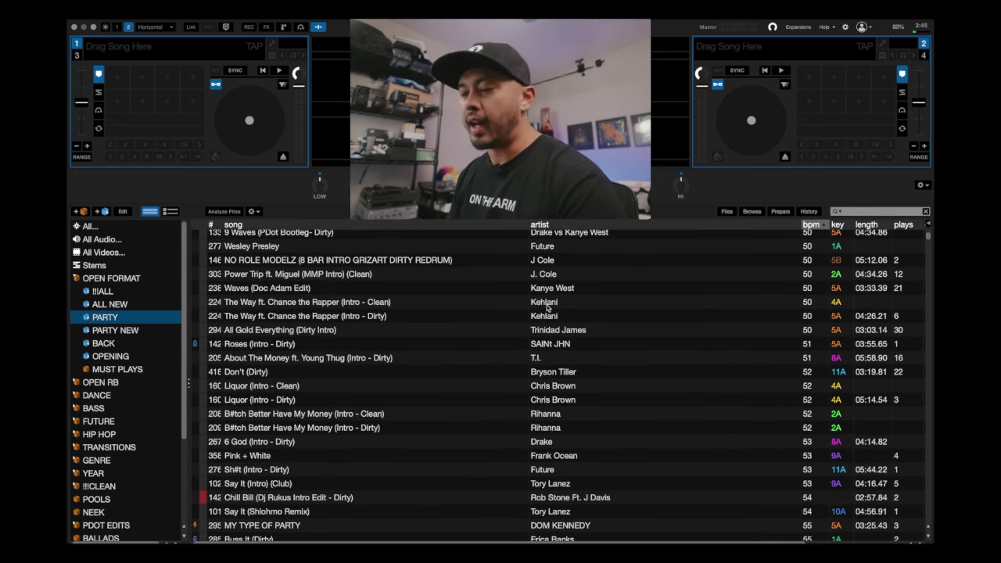
Reopen the PARTY smart crate under OPEN FORMAT, browse its tracks and search it for the tag "[atl".
click(76, 279)
click(76, 279)
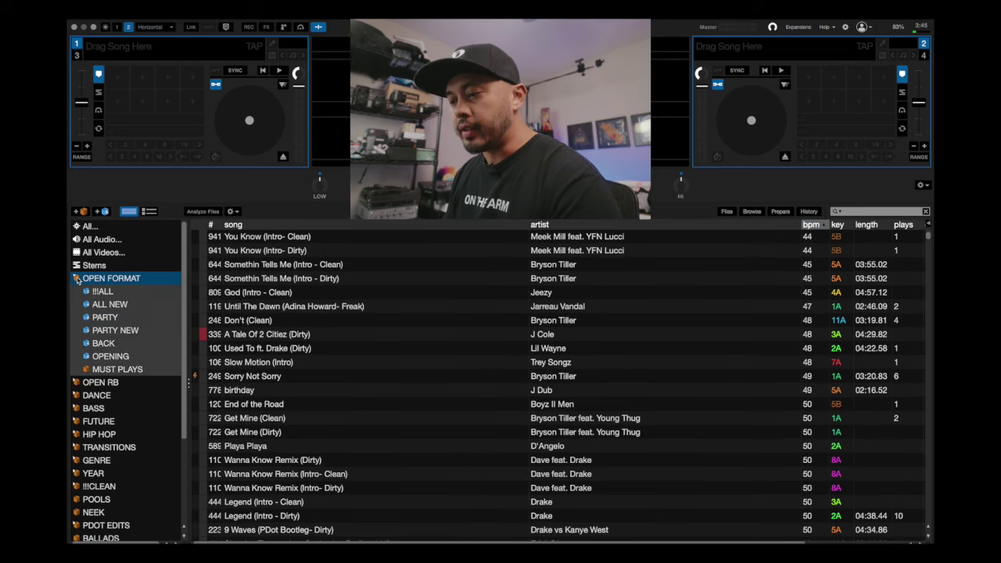
click(109, 317)
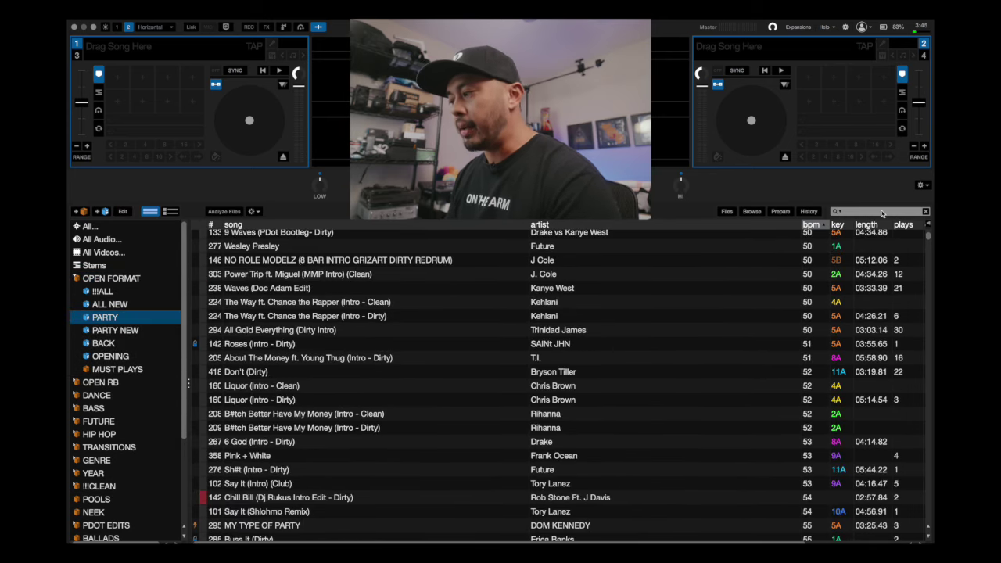
scroll(720, 320, down, 20)
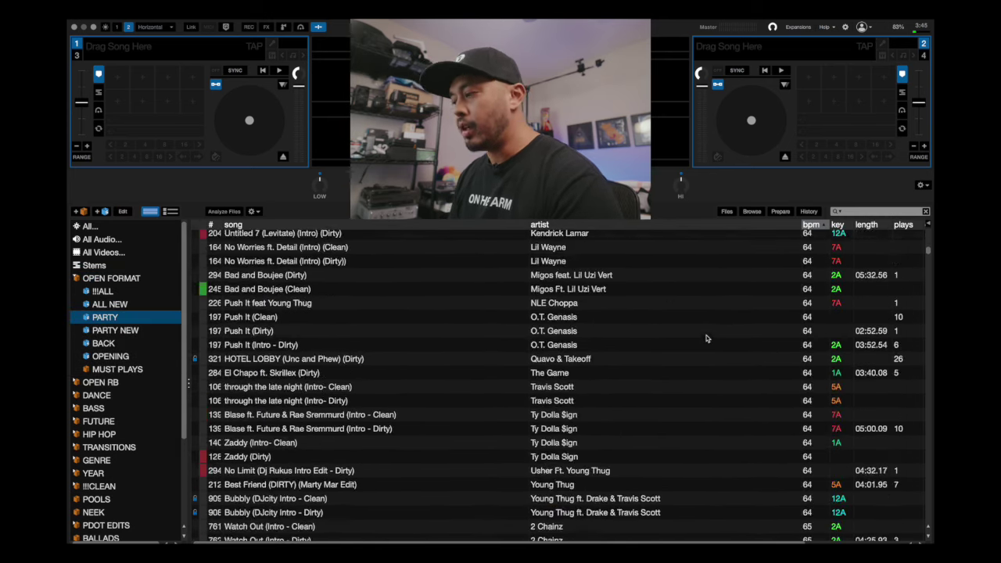
click(904, 212)
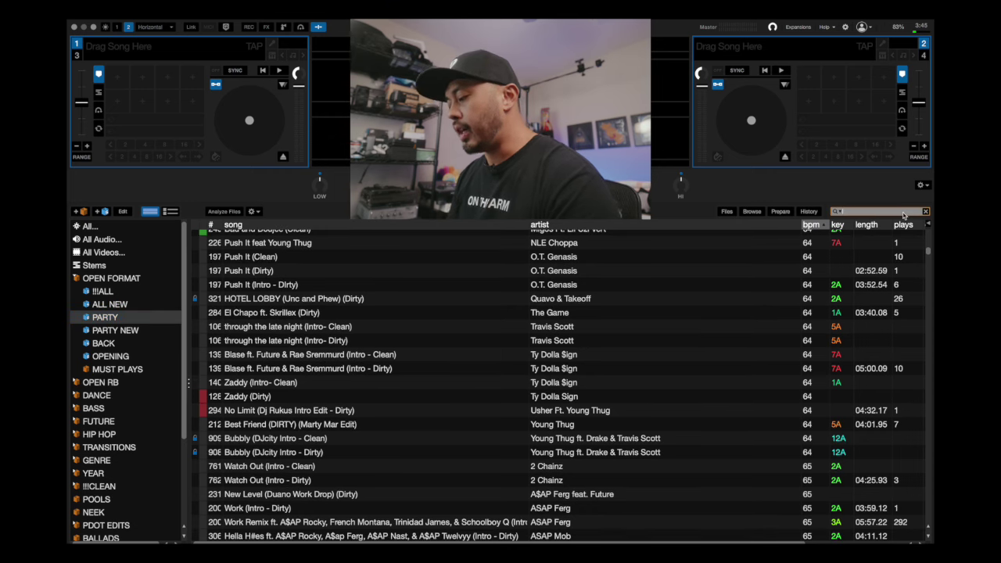
text(i)
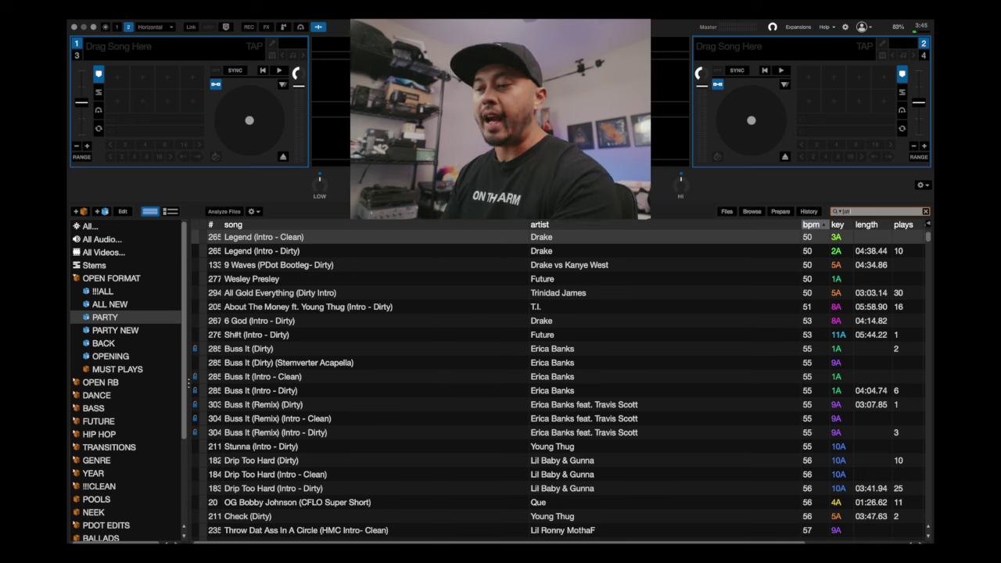
Inspect the PARTY smart crate's matching rule, leave the editor without saving and browse the filtered tracks.
click(105, 318)
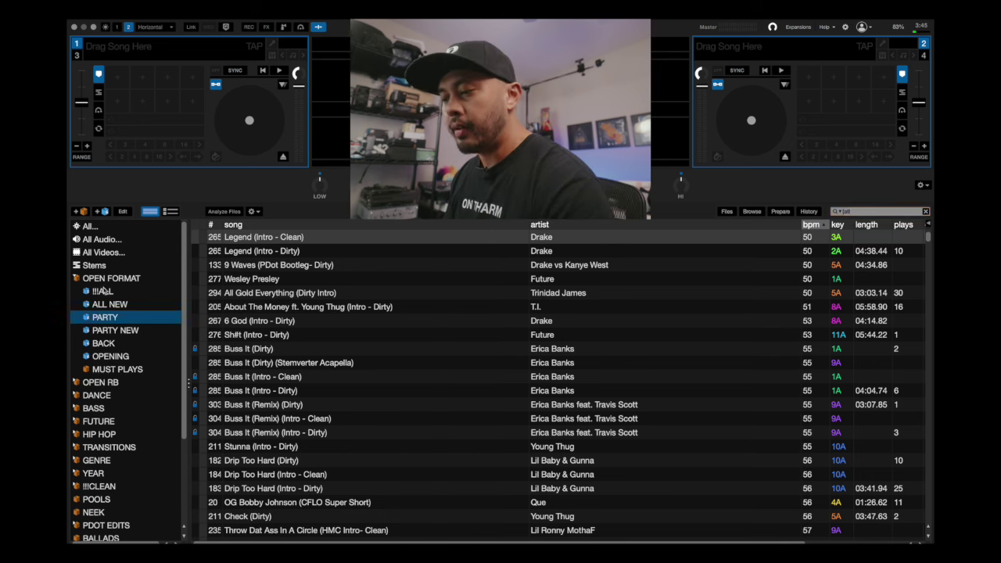
click(123, 212)
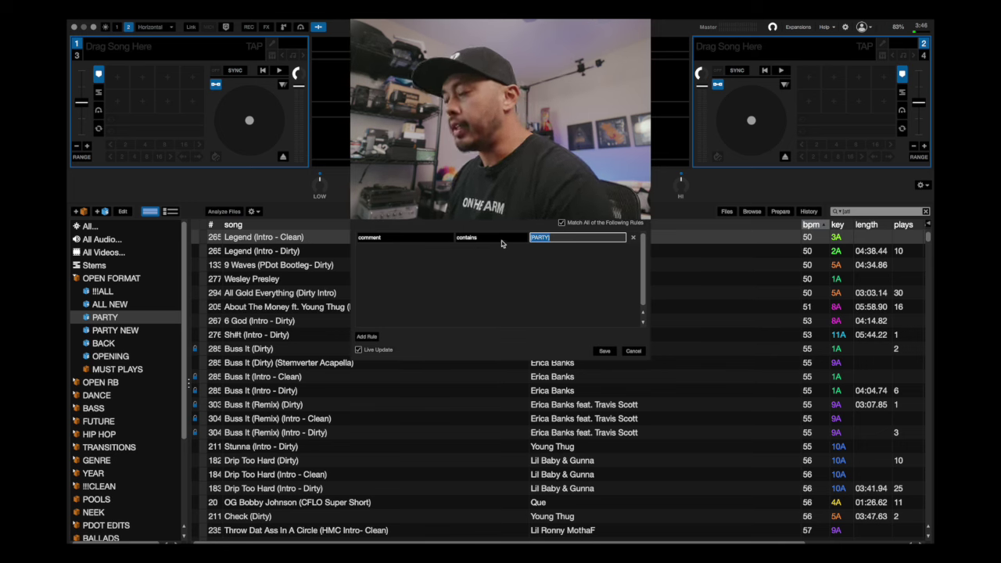
click(634, 351)
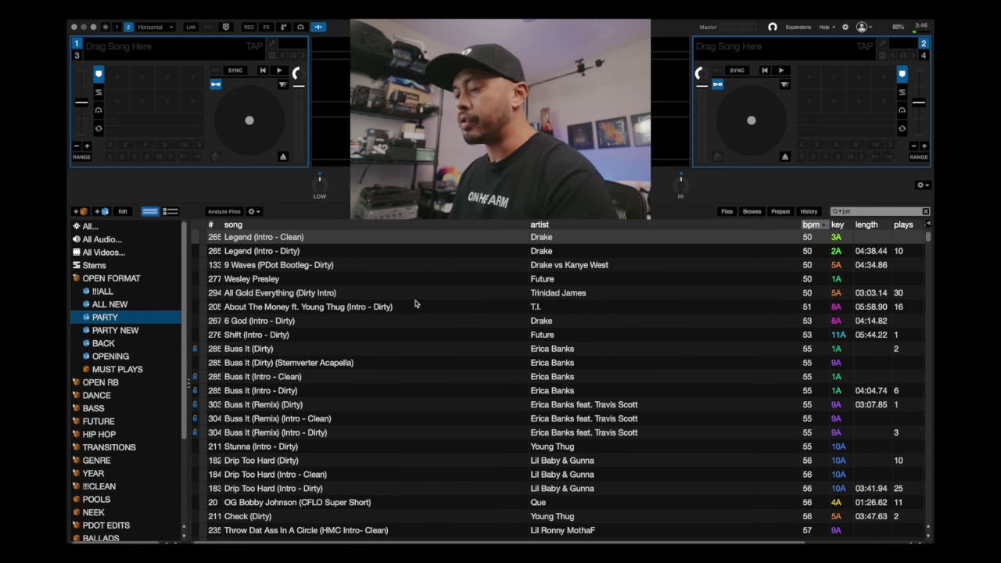
scroll(415, 302, down, 8)
scroll(415, 301, up, 7)
scroll(415, 301, up, 2)
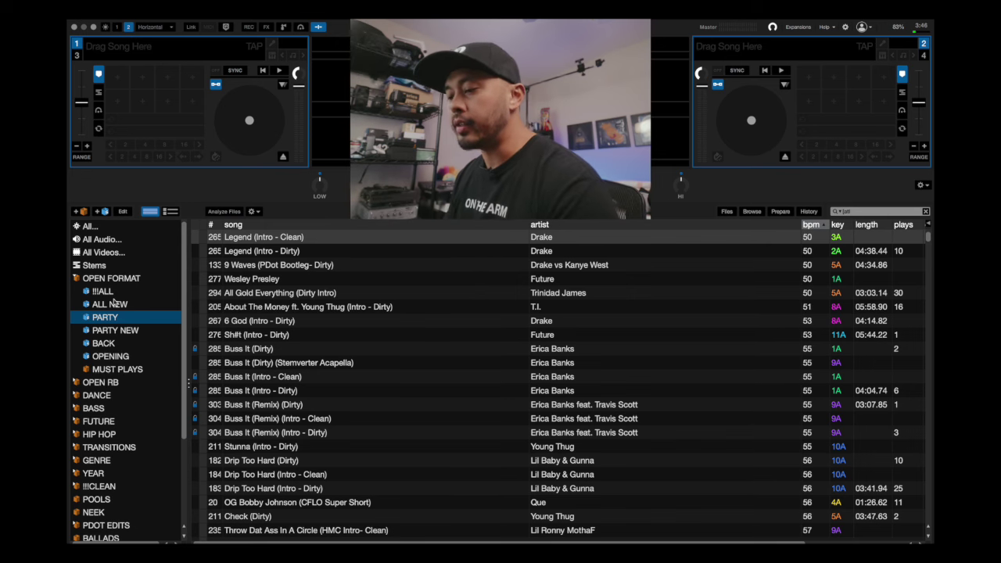
Expand the HIP HOP crate, step through its city smart crates from ATL to NY and collapse it again.
scroll(125, 351, down, 4)
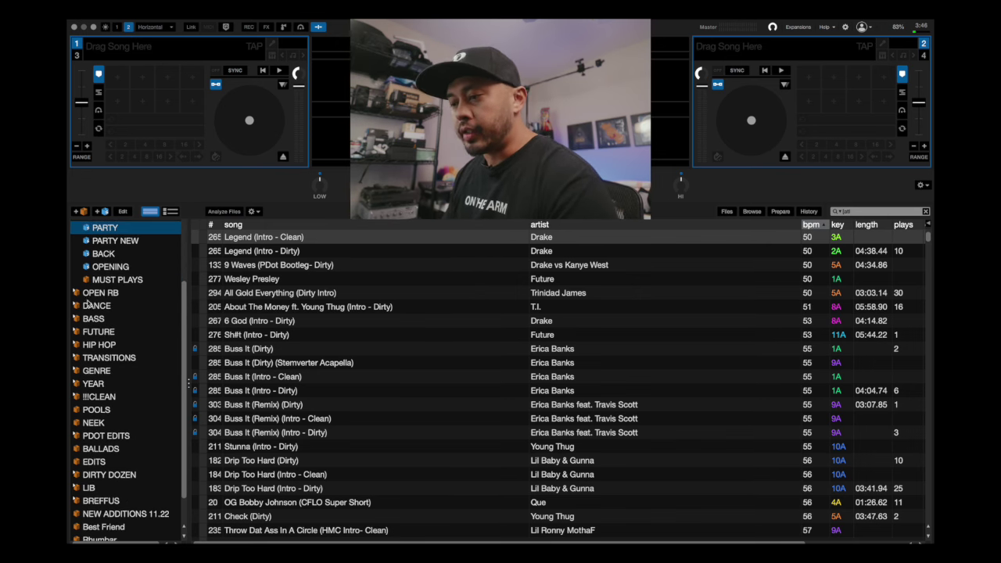
click(76, 351)
key(Down)
key(Down)
key(Down)
key(Down)
key(Down)
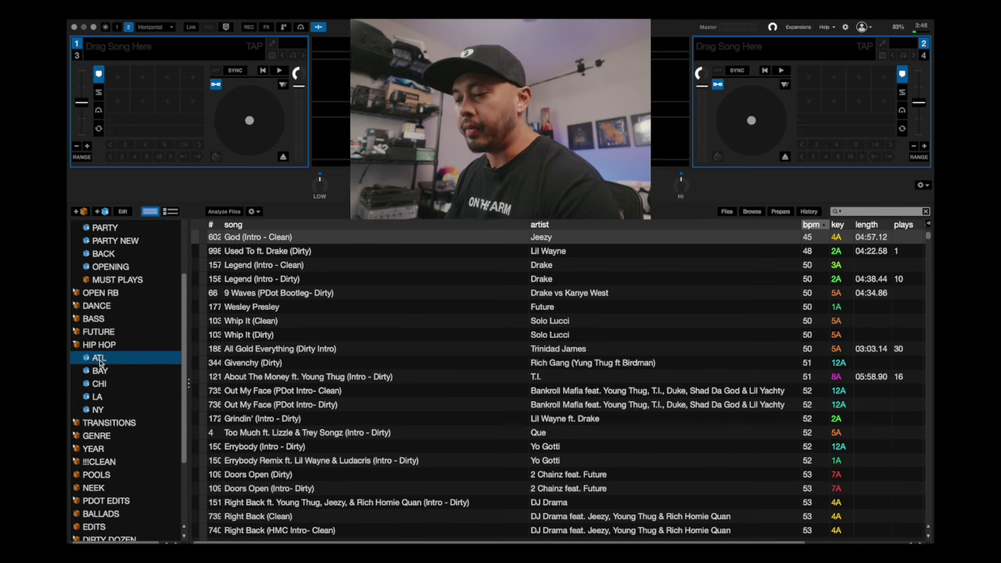
key(Up)
key(Up)
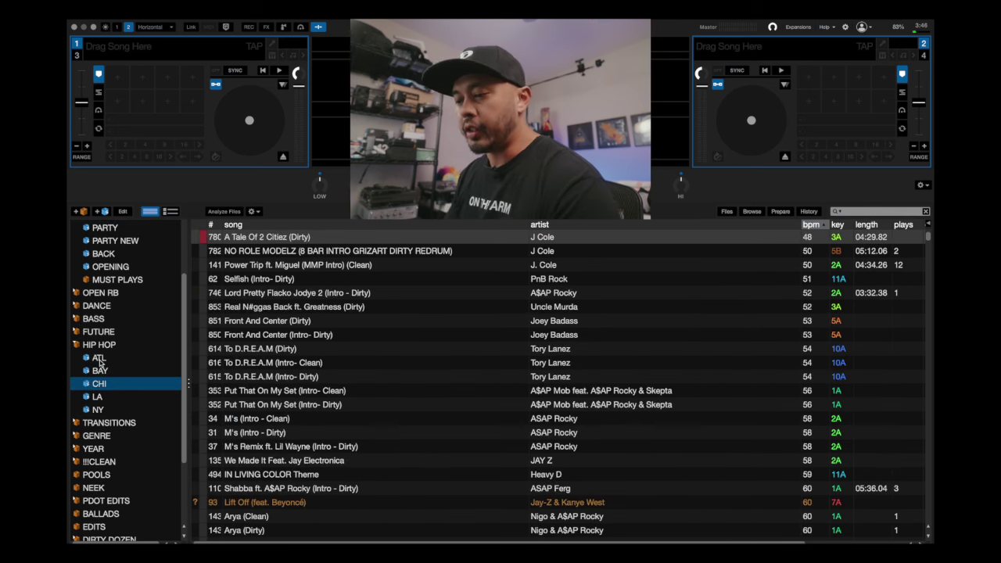
click(79, 348)
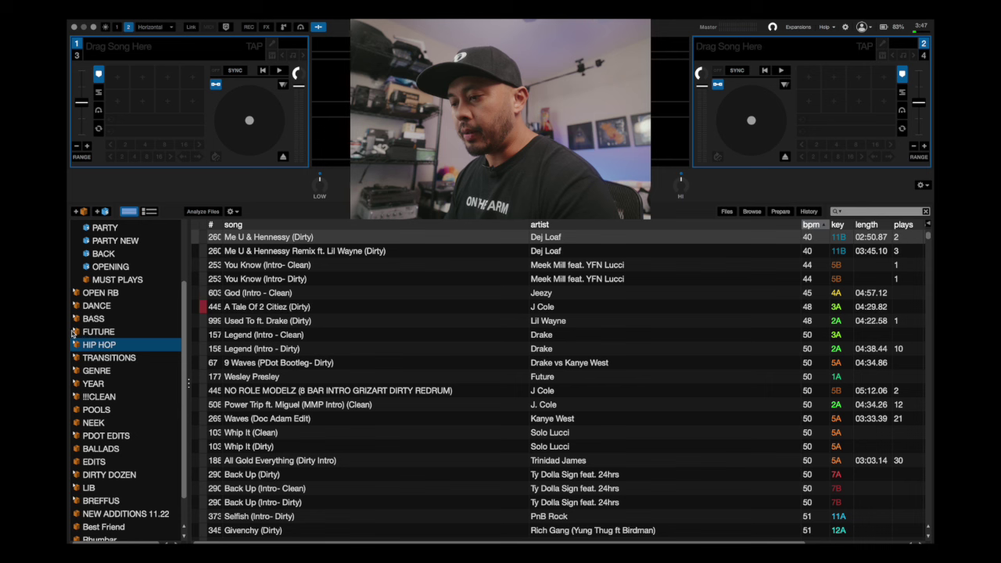
Expand the DANCE crate and look over its list of subgenre crates.
click(76, 306)
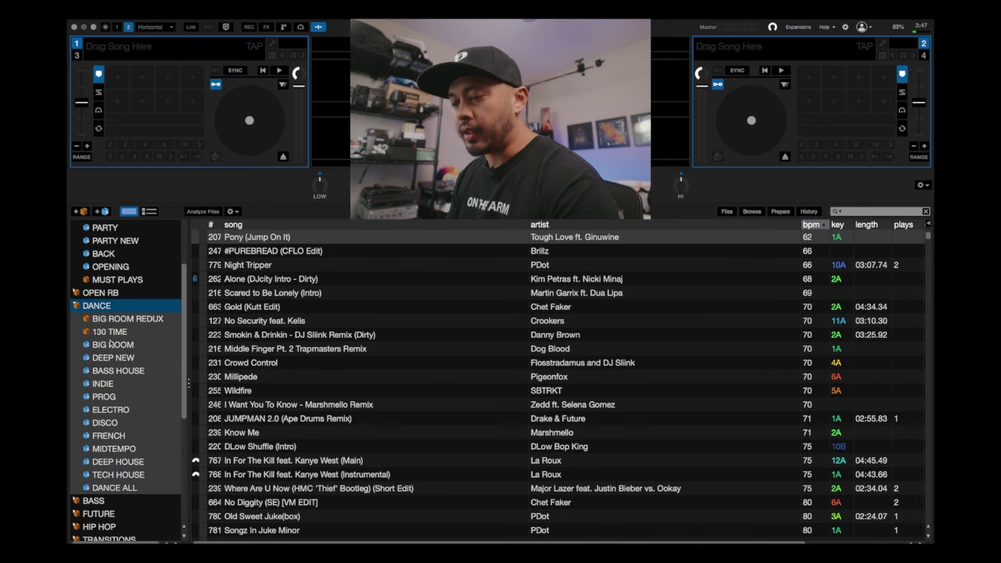
scroll(122, 352, down, 2)
scroll(122, 352, up, 1)
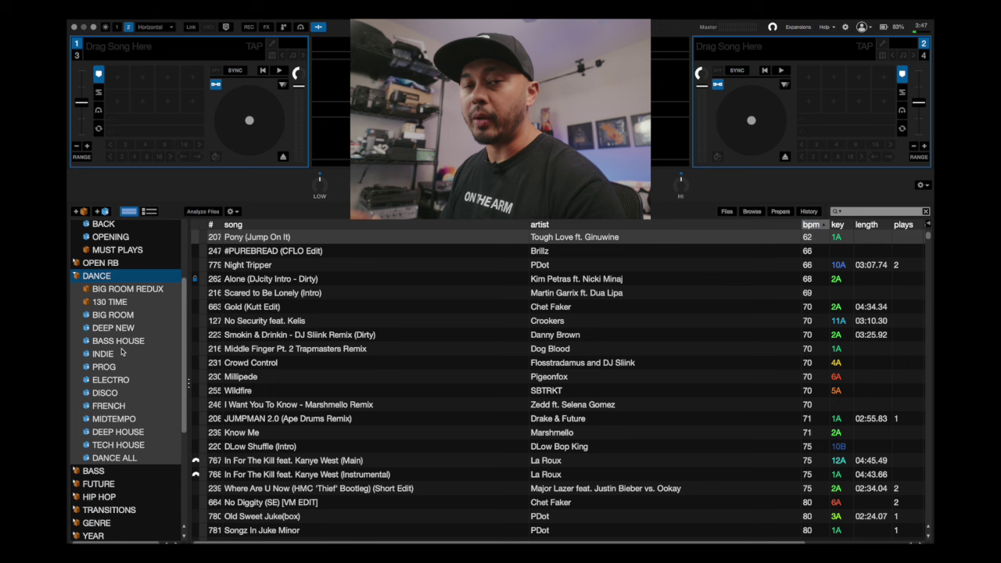
scroll(121, 352, down, 3)
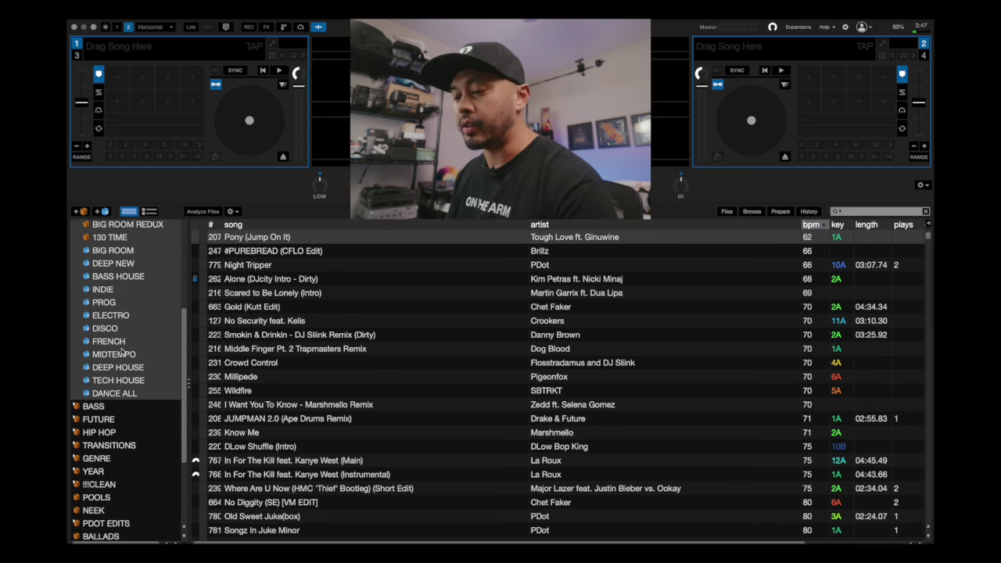
scroll(121, 352, up, 2)
scroll(123, 353, up, 1)
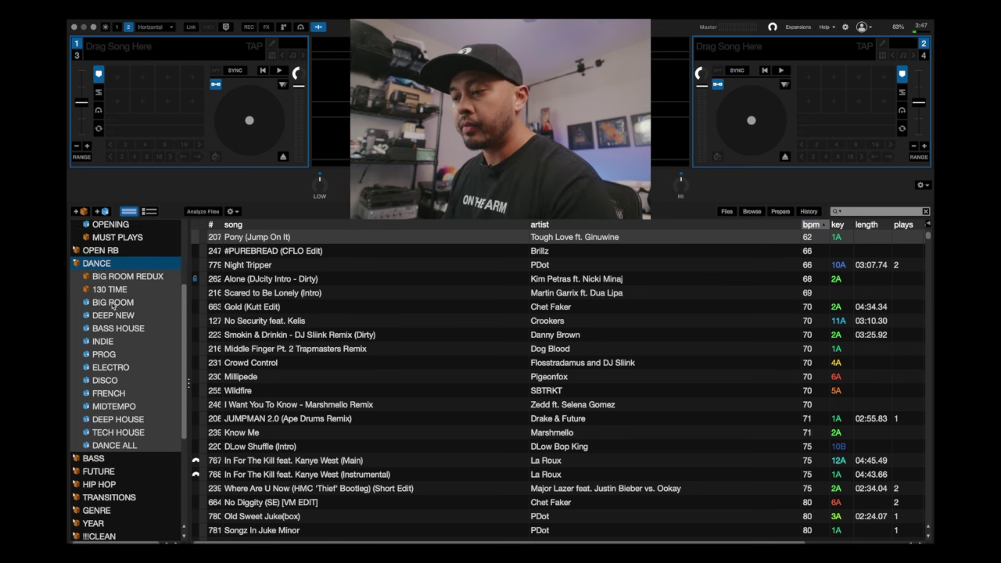
View the dance smart crates from BIG ROOM through DISCO one after another, and collapse the DANCE crate.
click(114, 304)
click(113, 315)
click(108, 329)
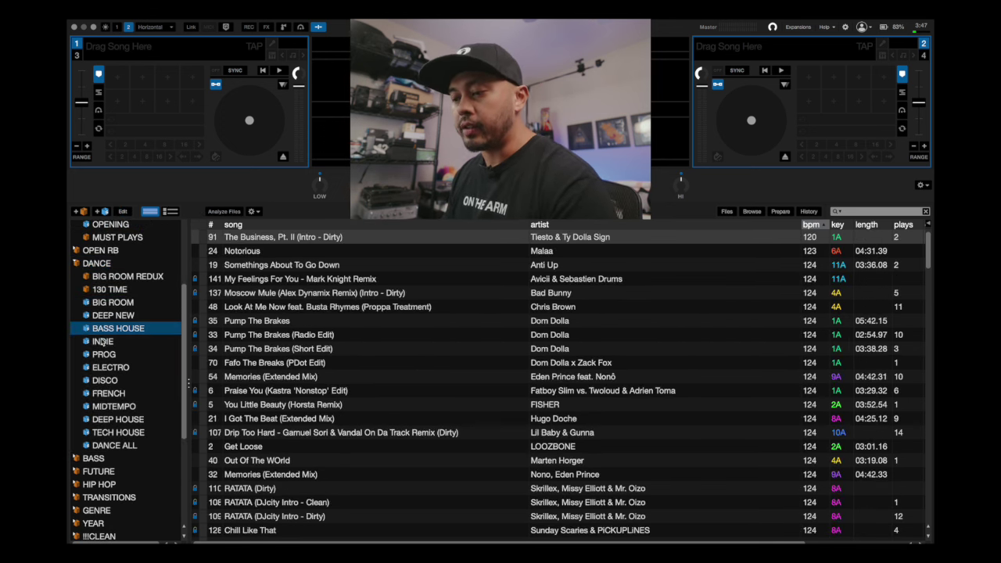
click(103, 342)
click(104, 354)
click(106, 368)
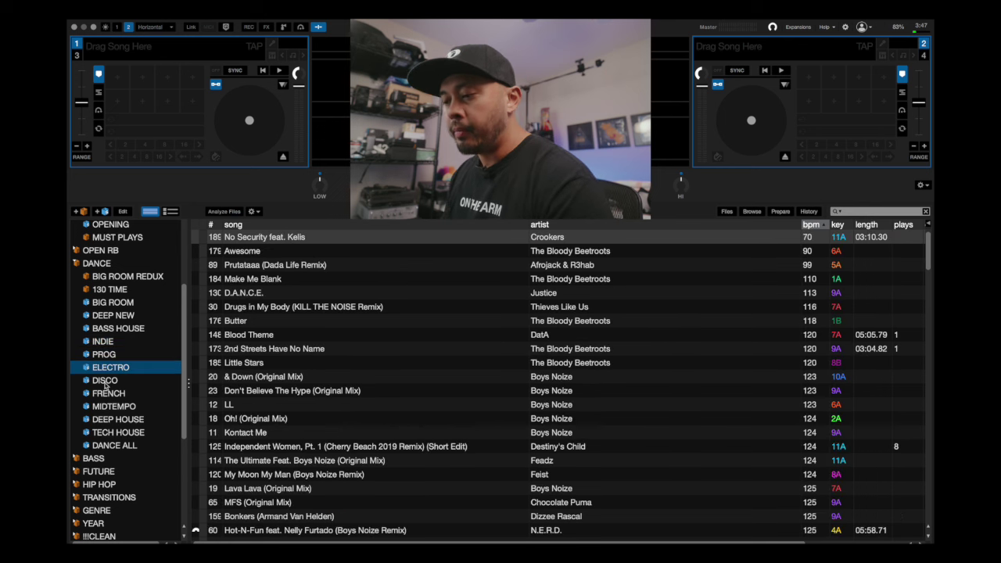
click(106, 380)
click(75, 266)
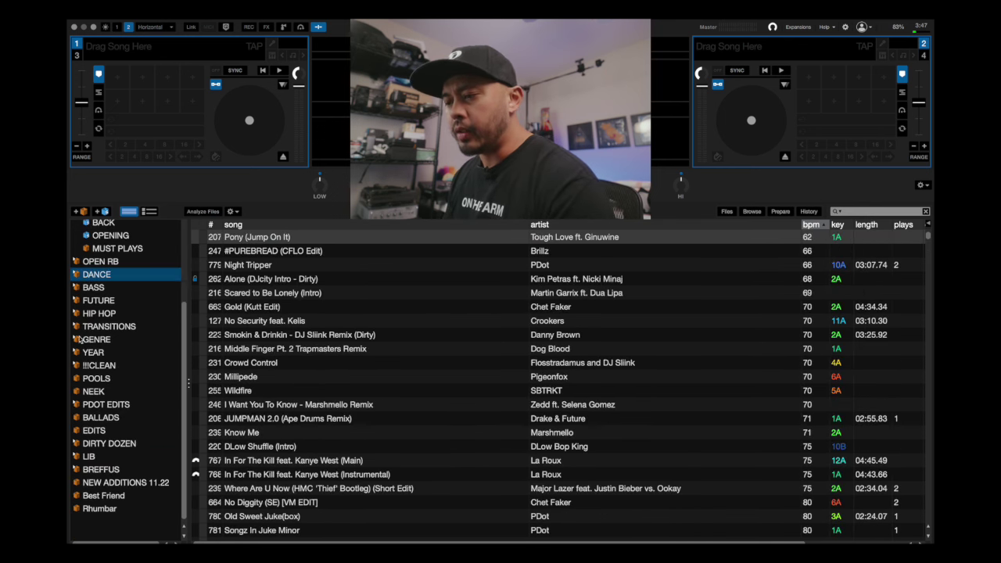
Expand the GENRE crate, step back and forth through smart crates such as SOUL, LATIN and ROCK, and collapse it.
click(76, 339)
click(103, 353)
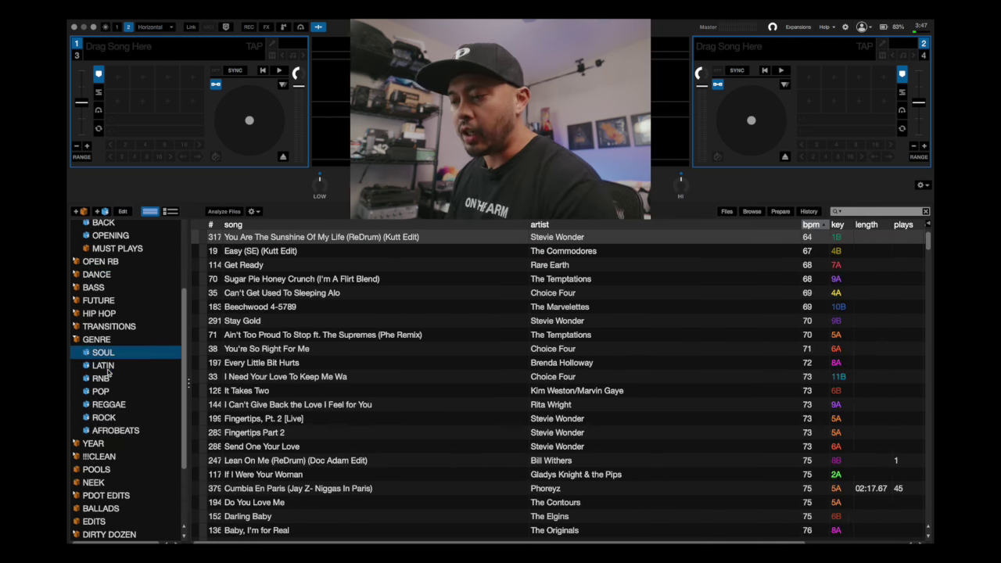
click(108, 370)
key(Down)
key(Down)
key(Down)
key(Down)
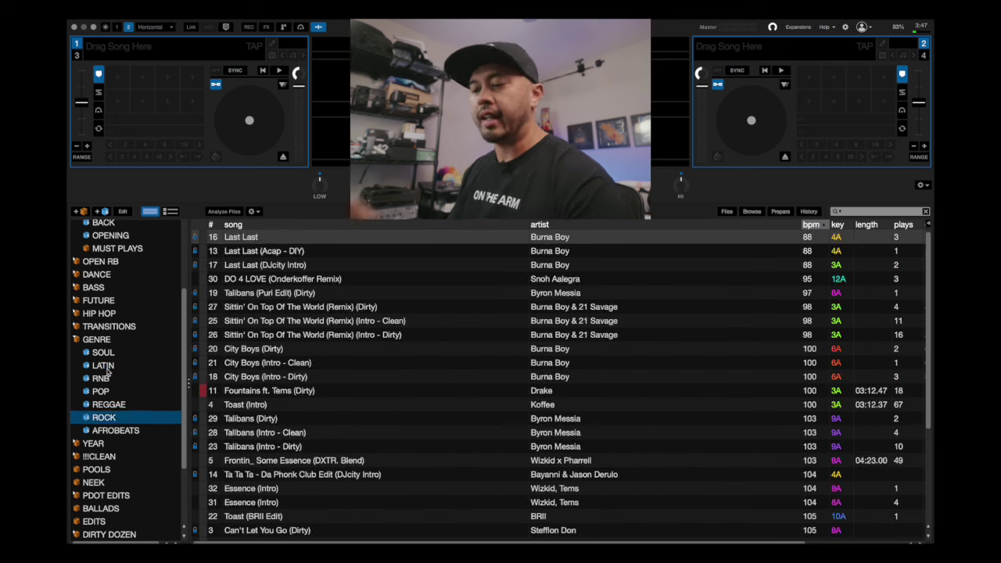
key(Up)
key(Up)
key(Up)
key(Up)
key(Up)
key(Down)
key(Down)
key(Down)
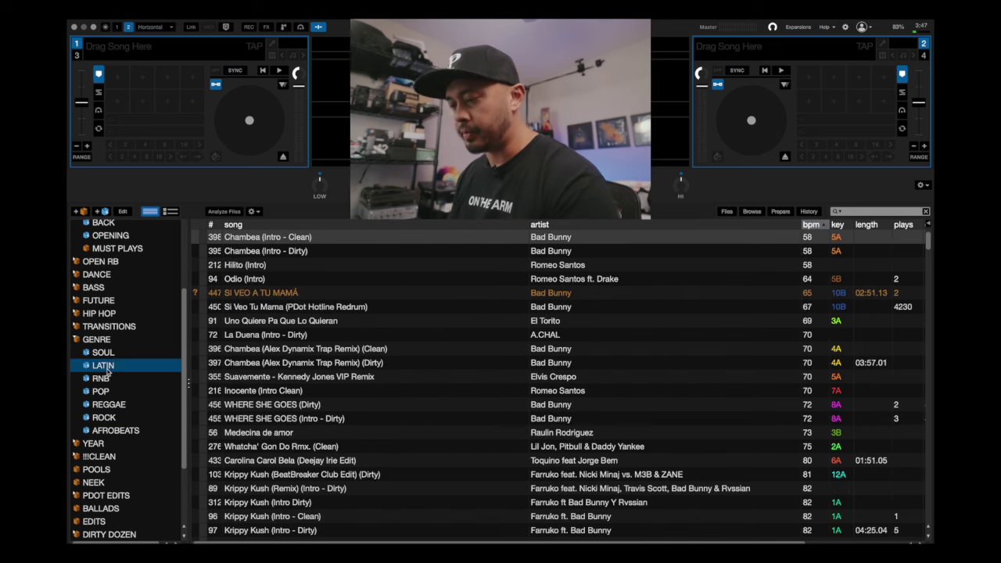
click(76, 340)
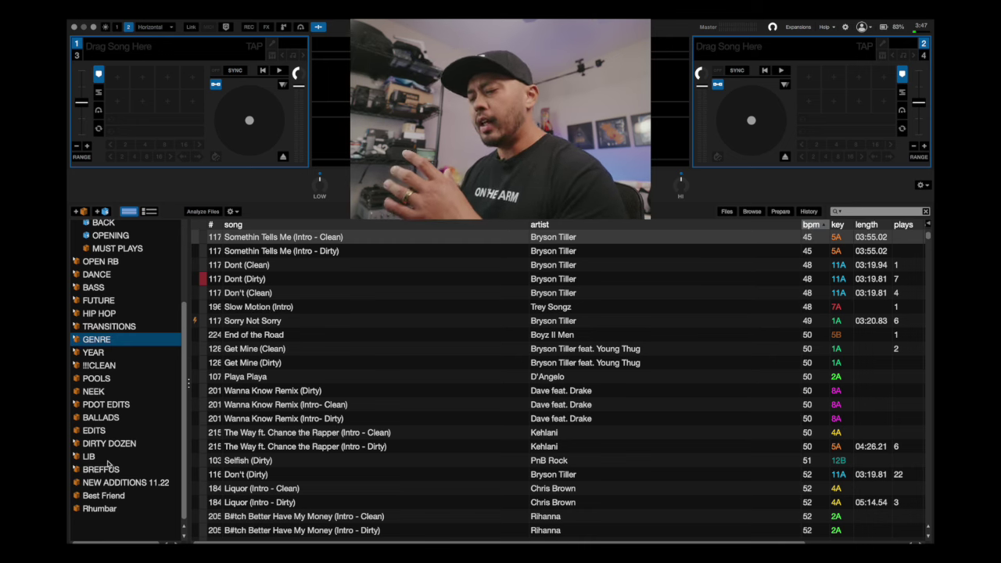
Open the MUST PLAYS crate under OPEN FORMAT and browse its tracks.
scroll(108, 463, up, 1)
scroll(108, 464, up, 2)
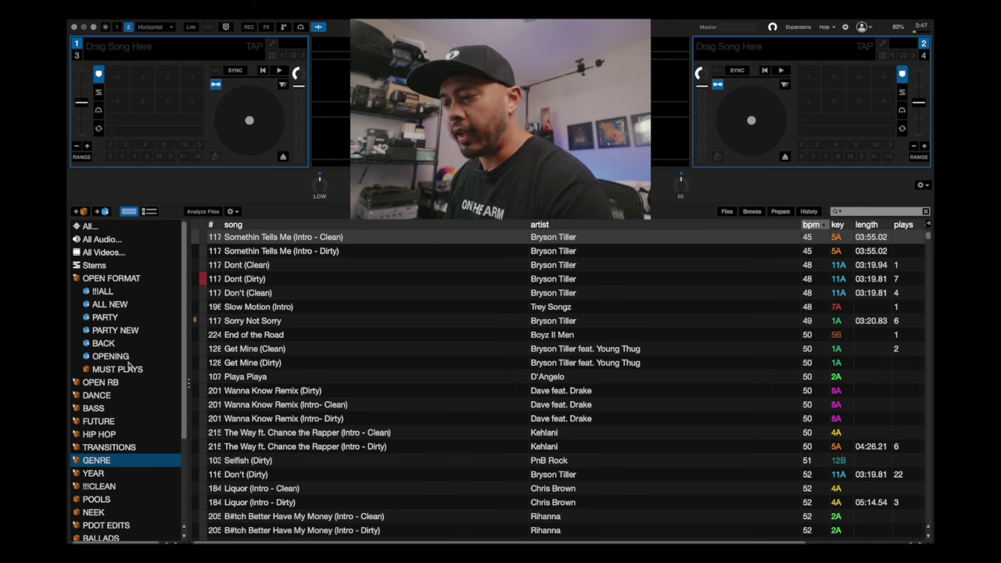
click(118, 370)
scroll(349, 341, down, 3)
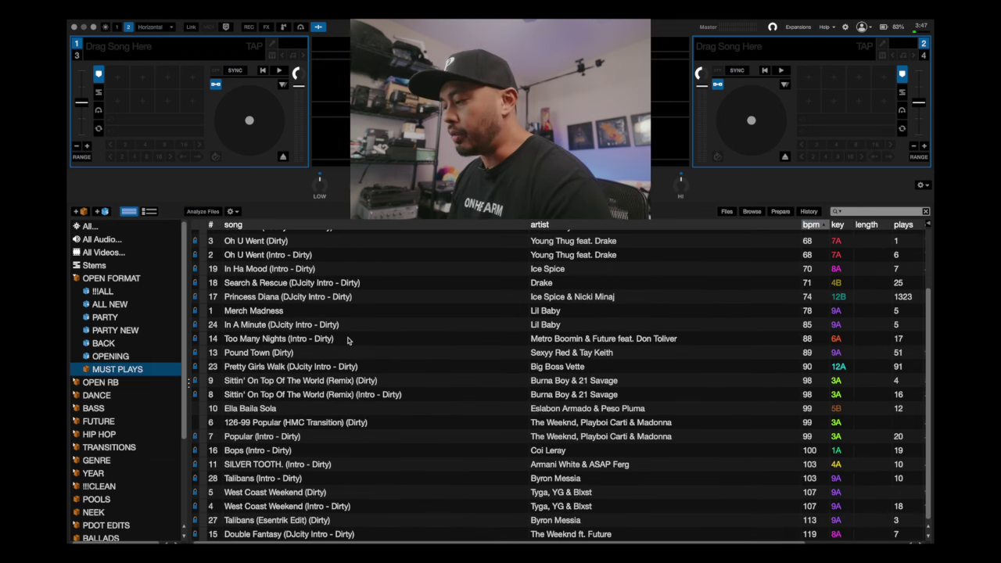
scroll(349, 342, up, 3)
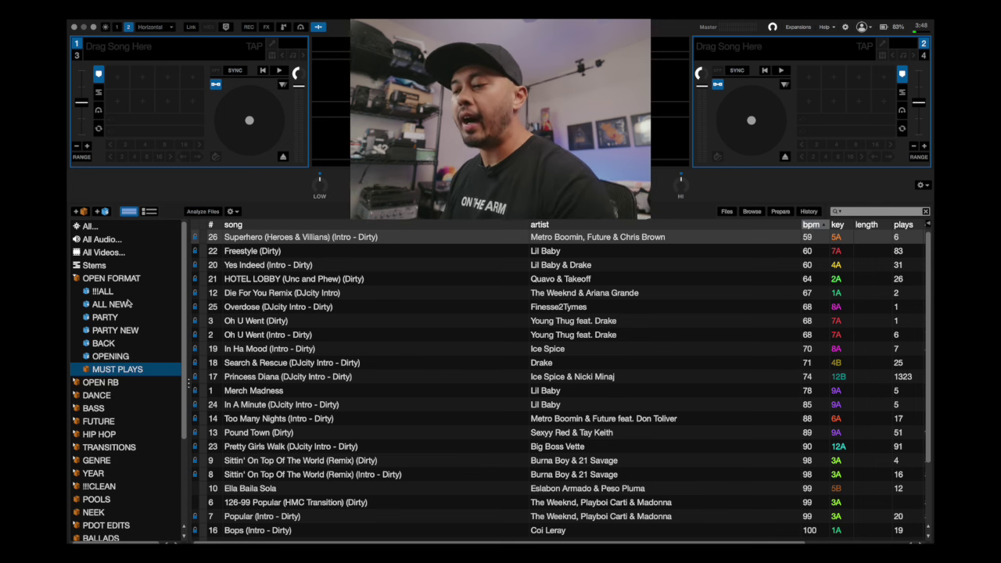
Compare the !!!ALL, ALL NEW, PARTY and PARTY NEW smart crates under OPEN FORMAT, ending on PARTY.
click(102, 293)
click(102, 305)
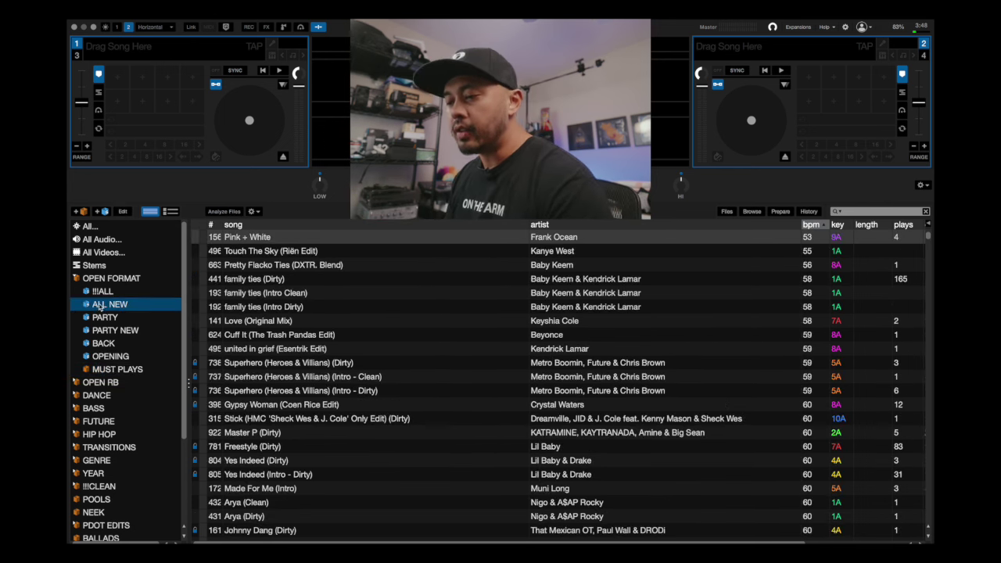
click(99, 316)
click(102, 329)
click(103, 304)
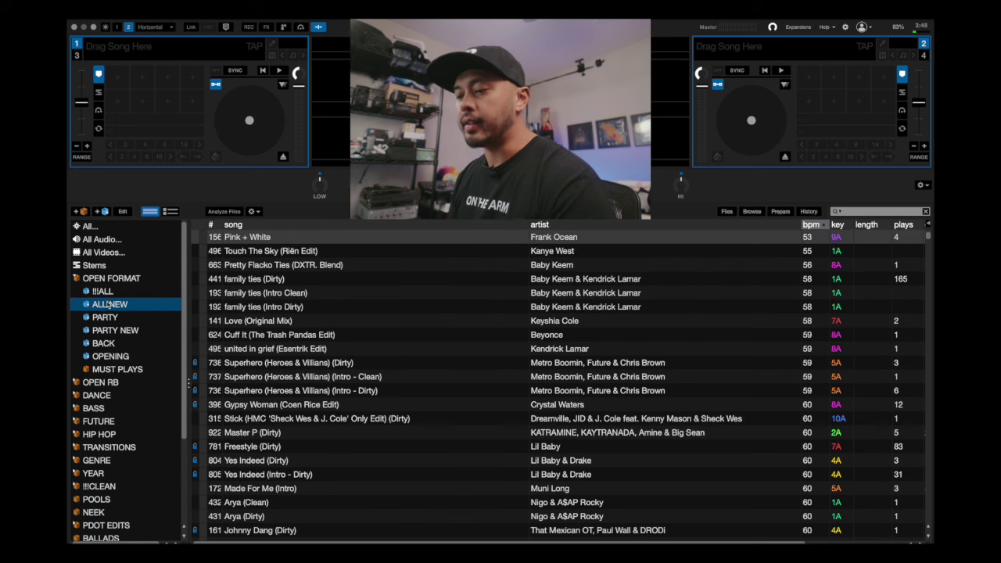
click(105, 291)
key(Down)
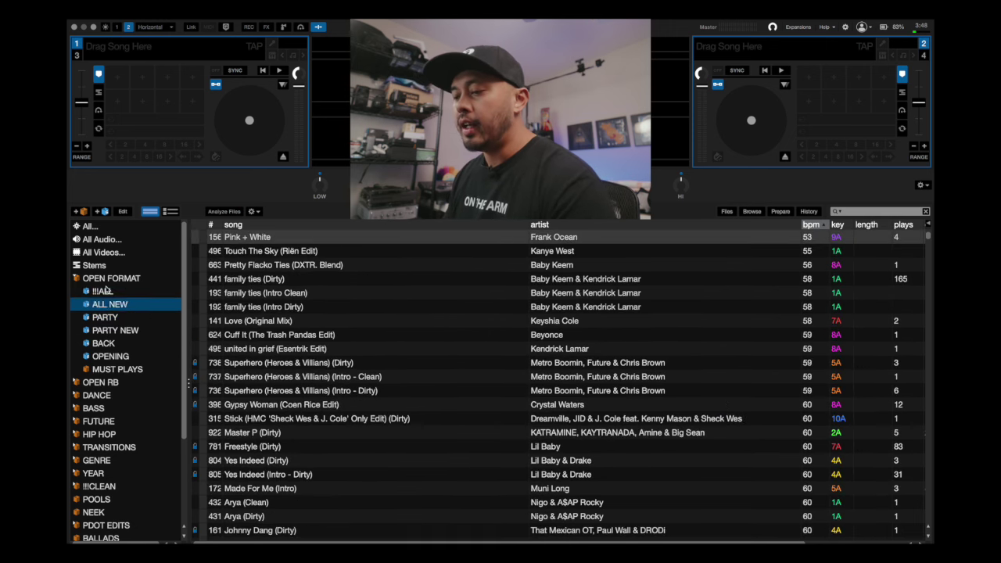
key(Down)
key(Down)
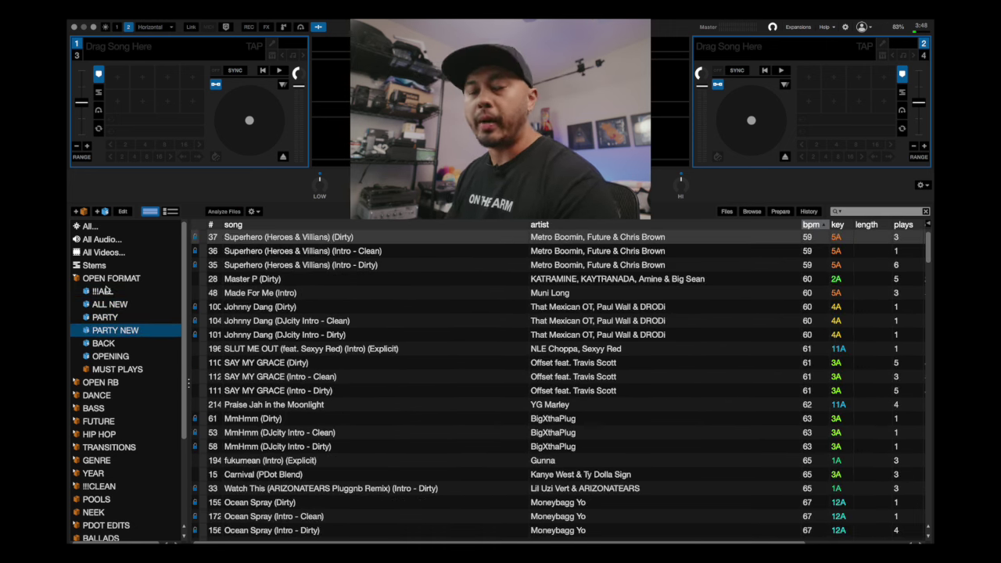
click(104, 318)
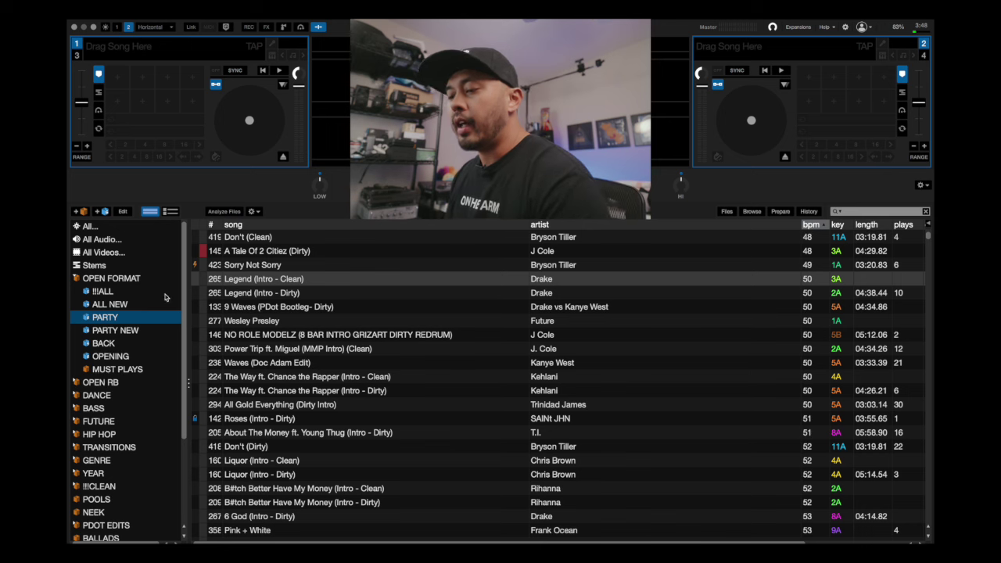
Collapse the OPEN FORMAT crate, expand DANCE and review its subcrates.
click(77, 279)
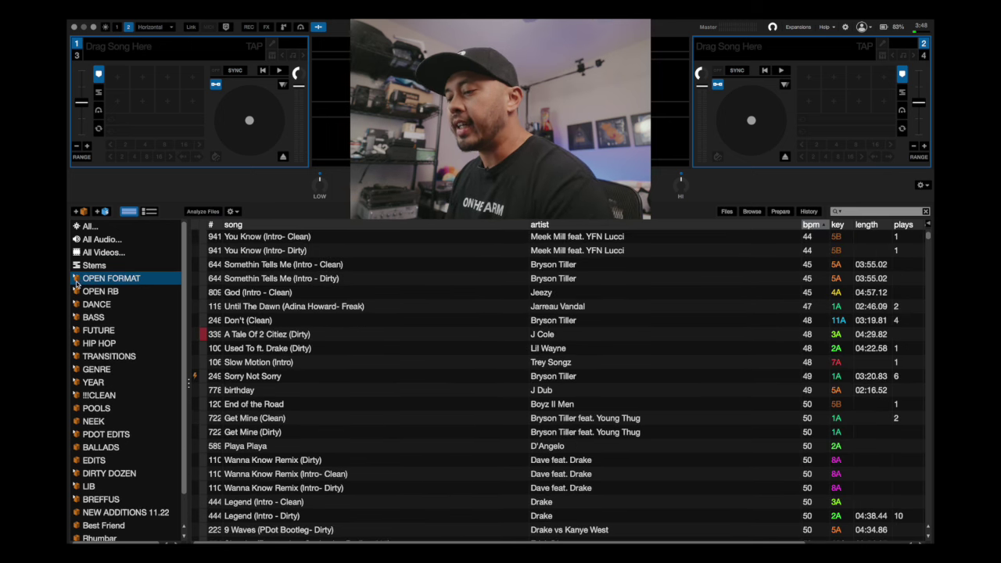
click(75, 304)
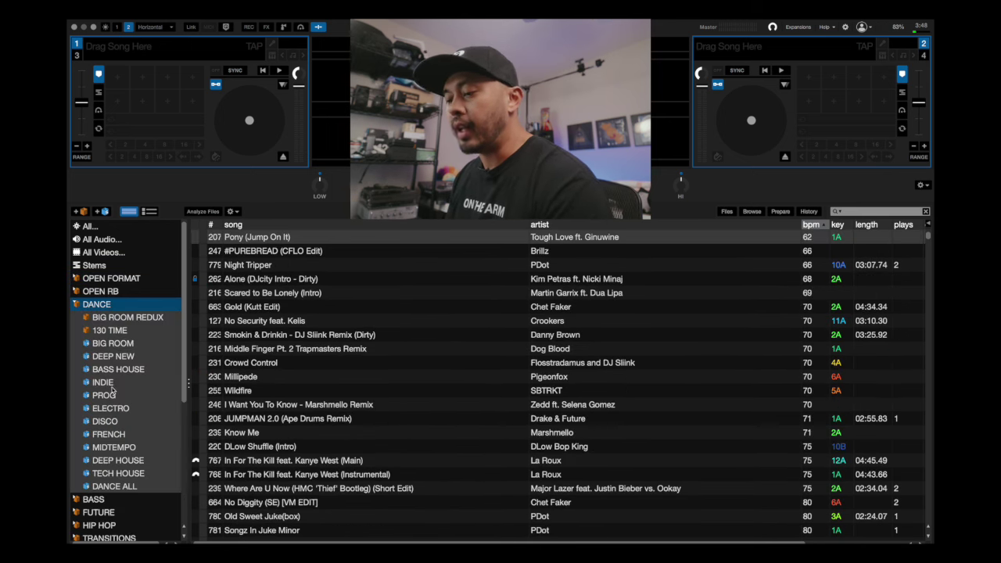
scroll(111, 394, down, 3)
scroll(81, 327, up, 3)
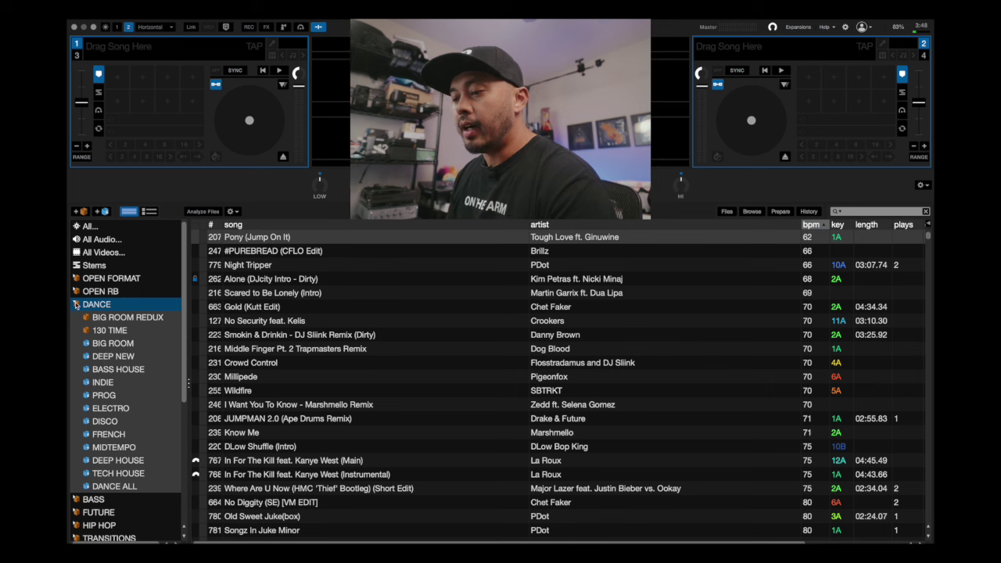
Collapse the DANCE crate, open the BASS crate and look over the remaining crates in the list.
click(76, 304)
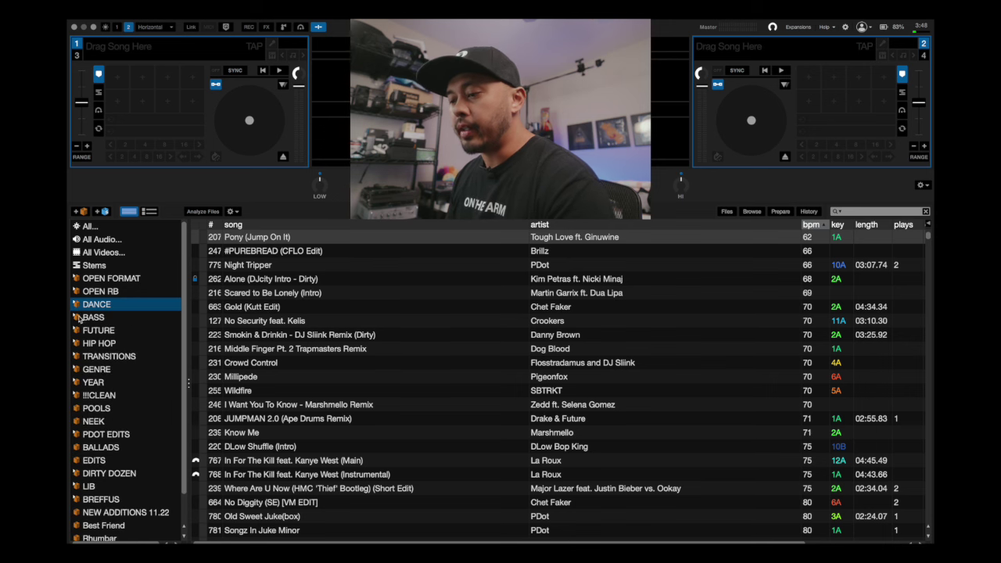
click(78, 318)
click(79, 320)
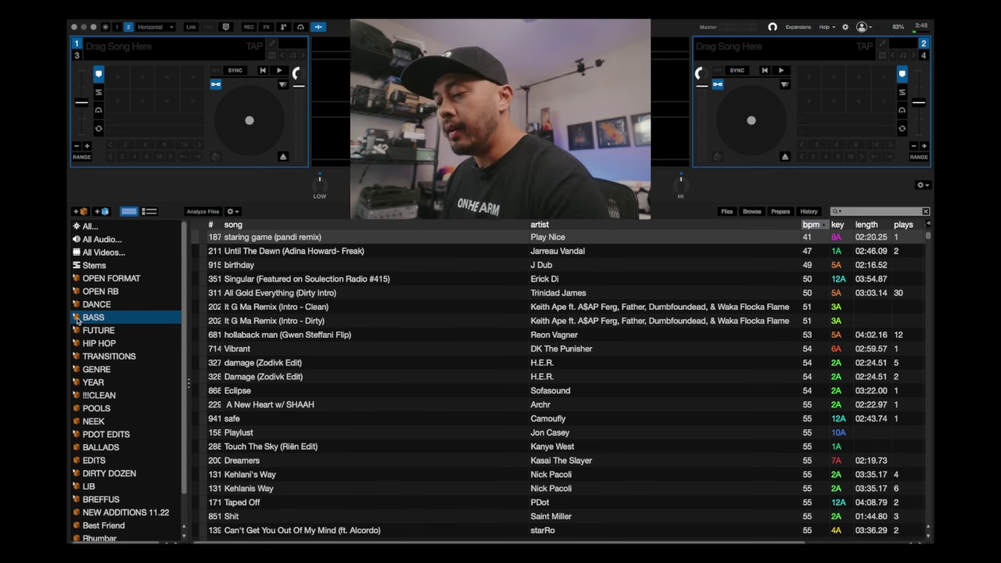
scroll(77, 319, down, 2)
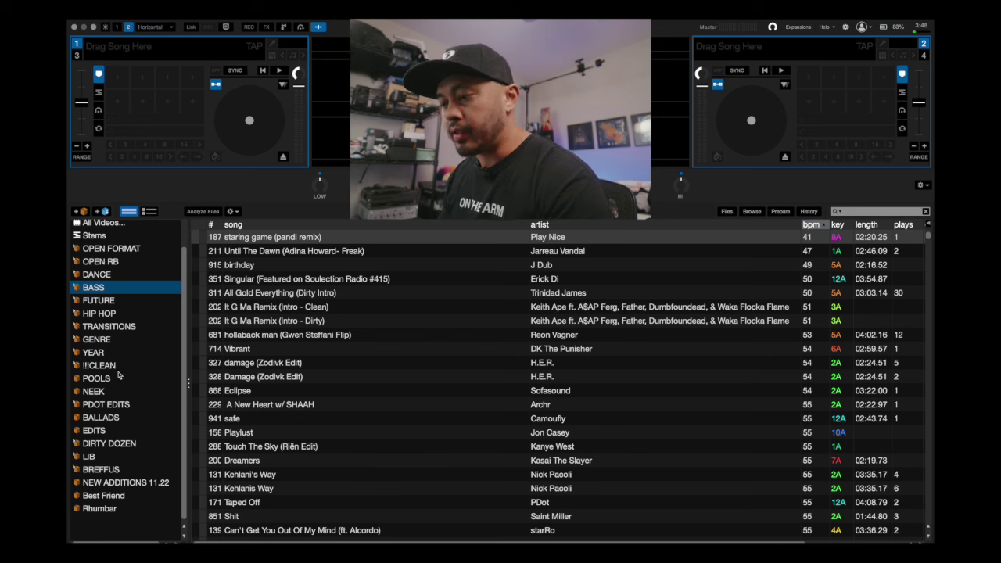
Start a new smart crate with a rule that the comment contains [party].
click(103, 212)
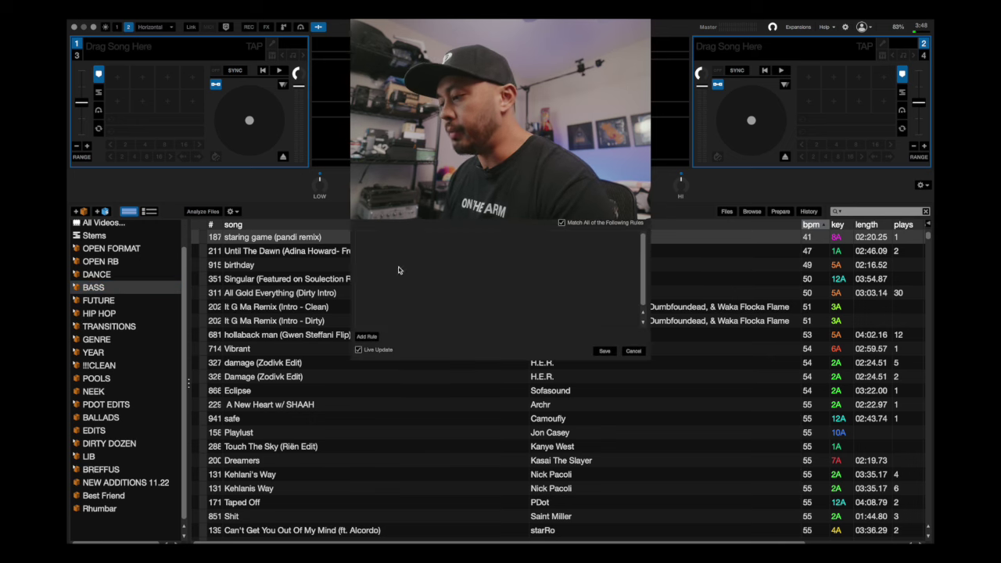
click(367, 336)
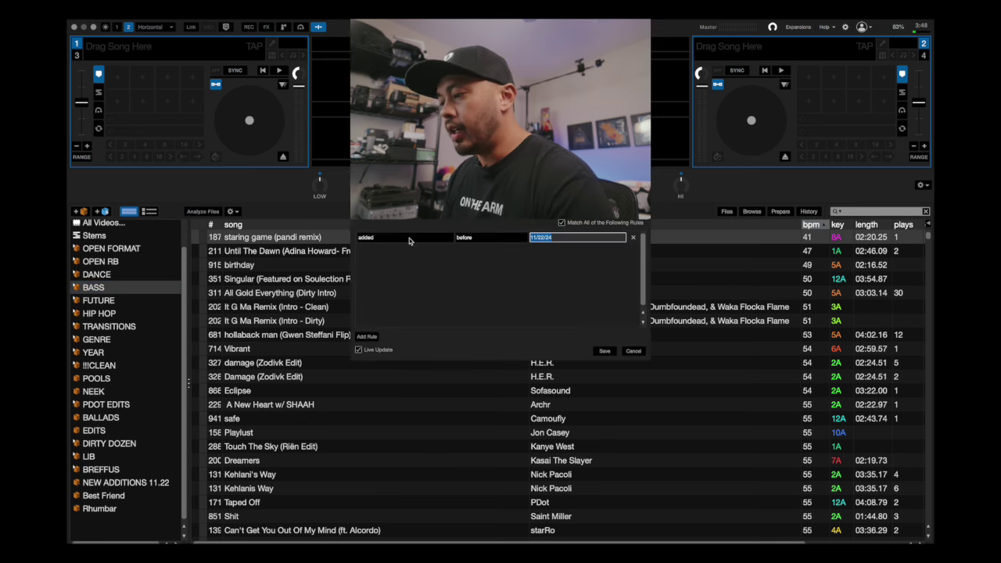
click(408, 238)
click(380, 276)
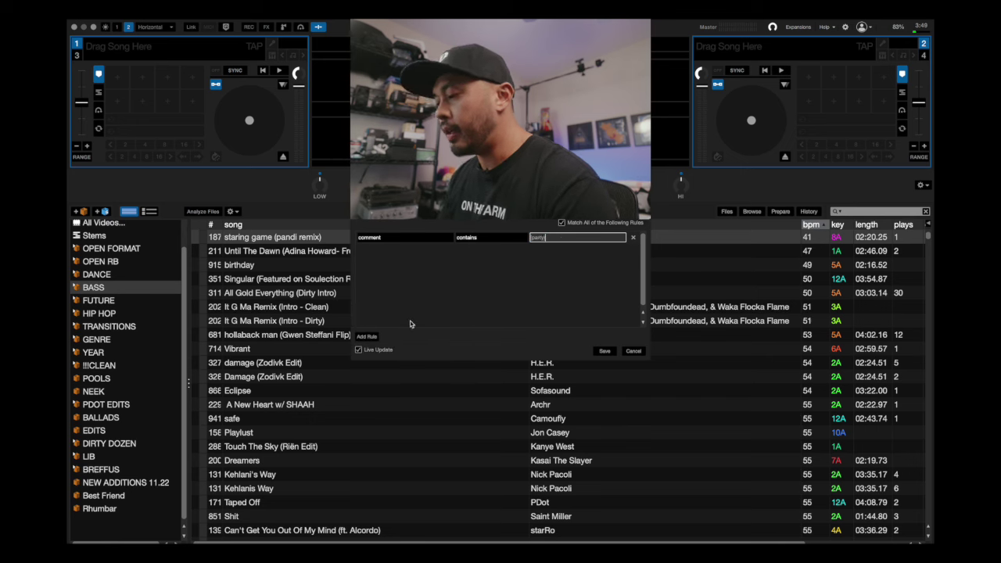
Add a second rule to the smart crate requiring bpm greater than or equal to 79.
click(367, 336)
click(386, 251)
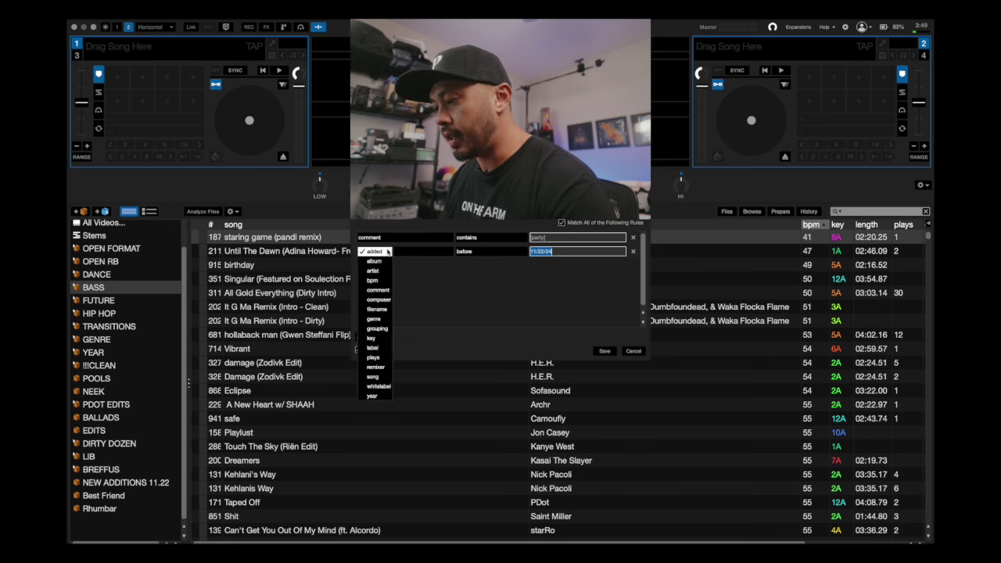
click(373, 280)
click(475, 252)
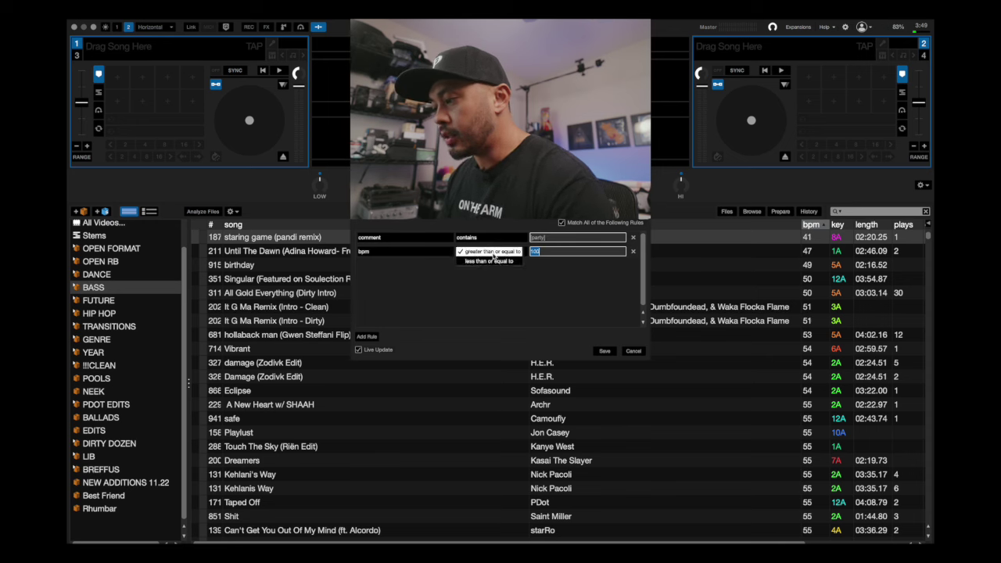
click(494, 254)
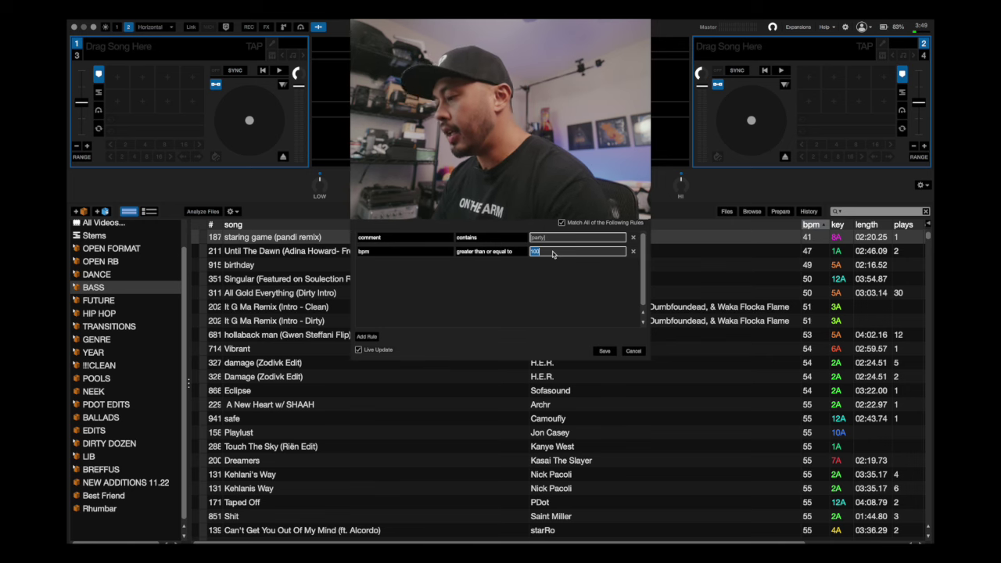
text(75)
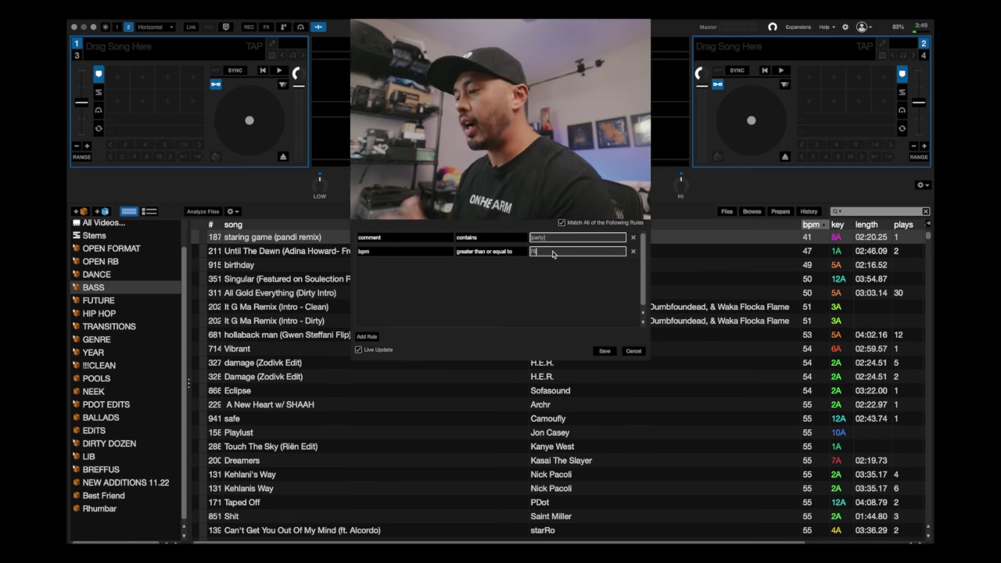
Add a third rule requiring bpm less than or equal to 110 and save the smart crate.
click(367, 336)
click(415, 267)
click(380, 300)
click(495, 268)
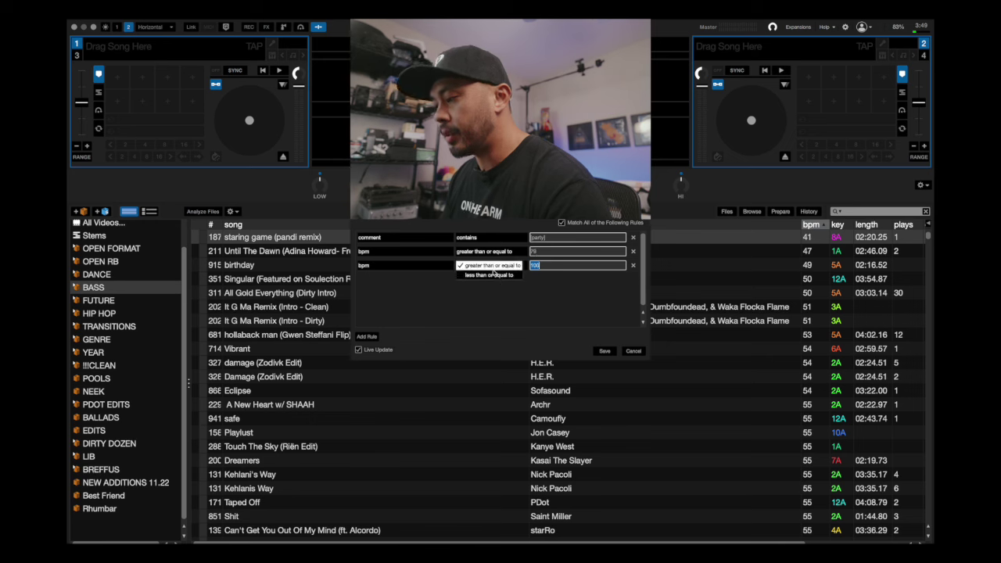
click(494, 275)
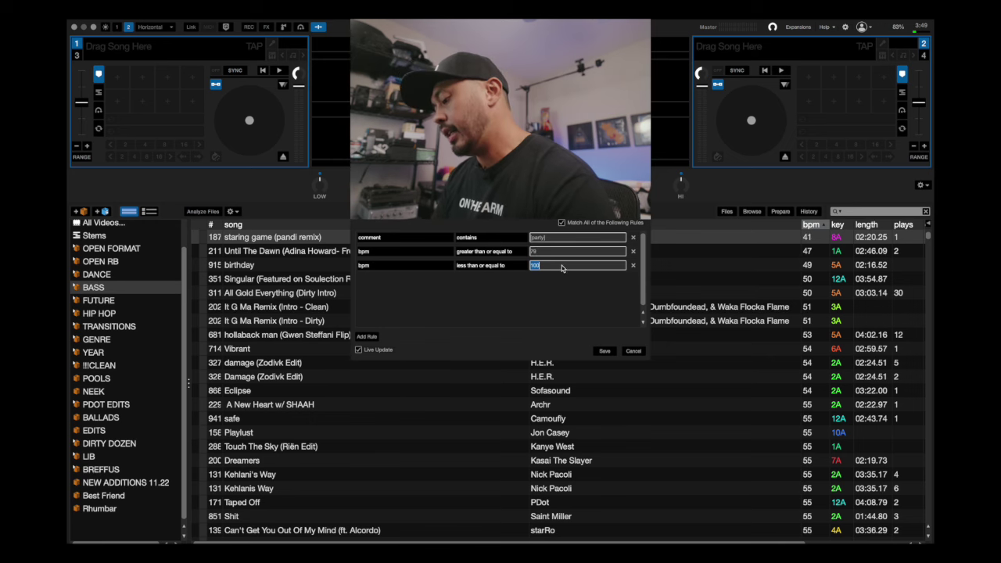
text(110)
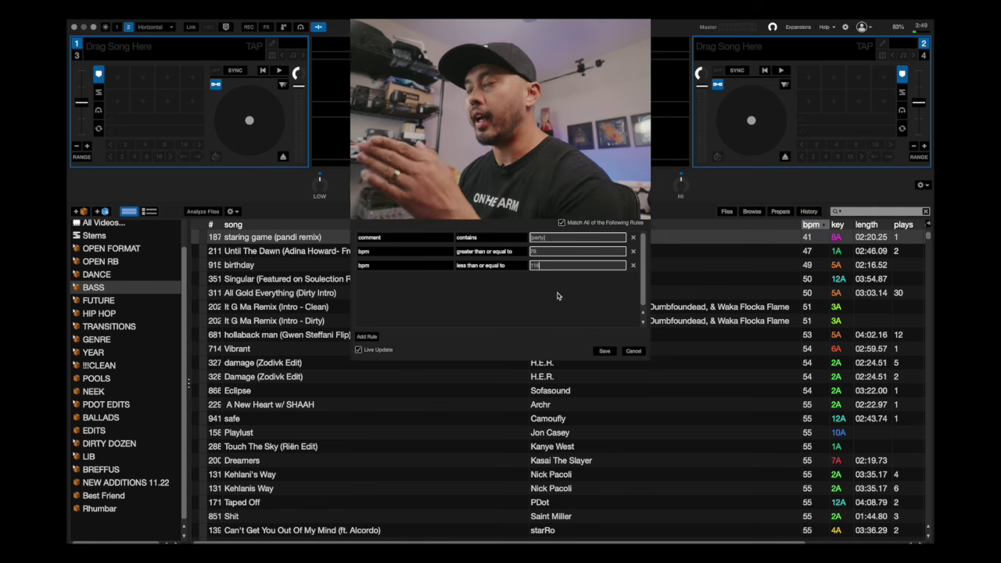
click(603, 352)
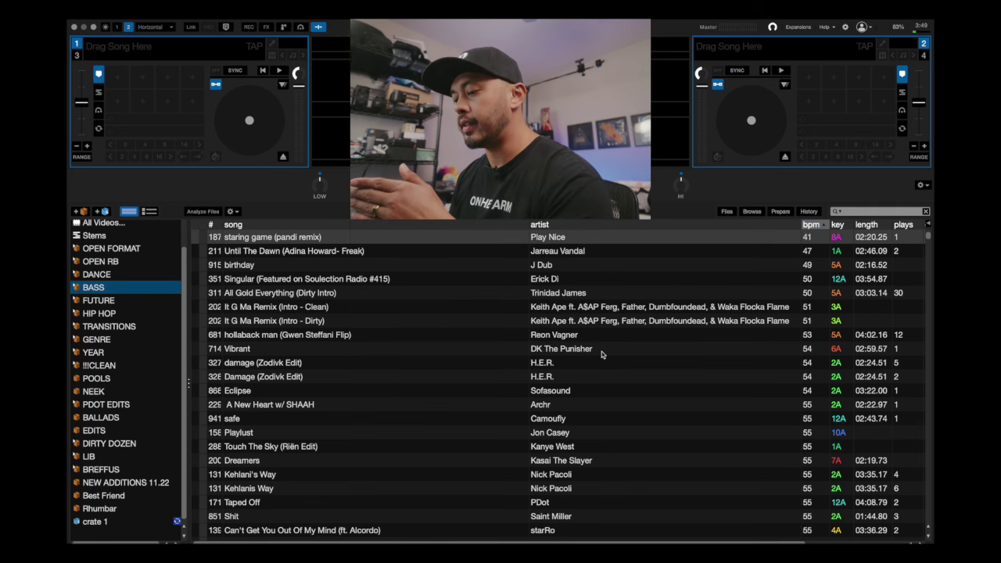
Open the new smart crate, browse its tracks across the bpm range and reselect it in the crate list.
click(137, 523)
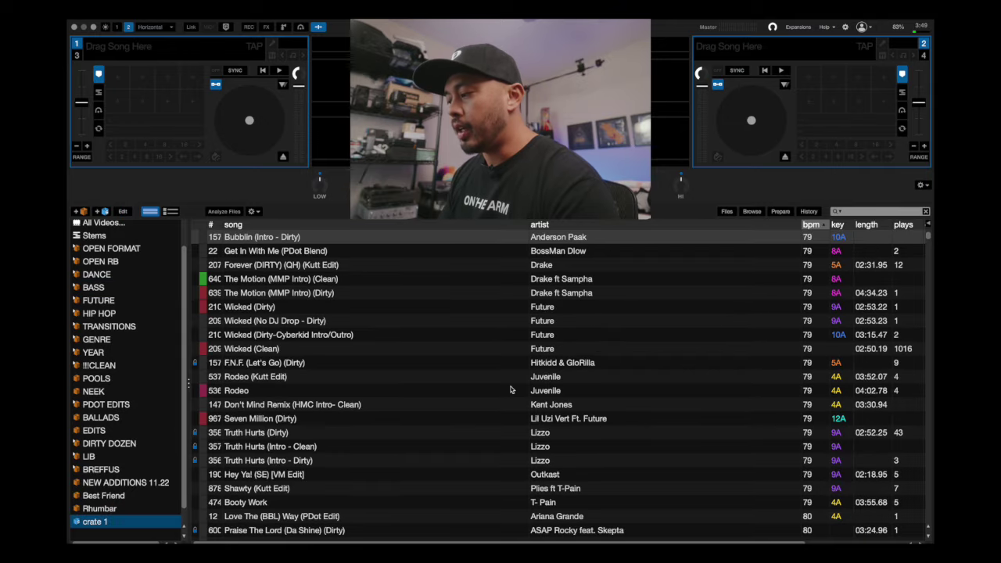
scroll(510, 389, down, 15)
scroll(510, 390, down, 20)
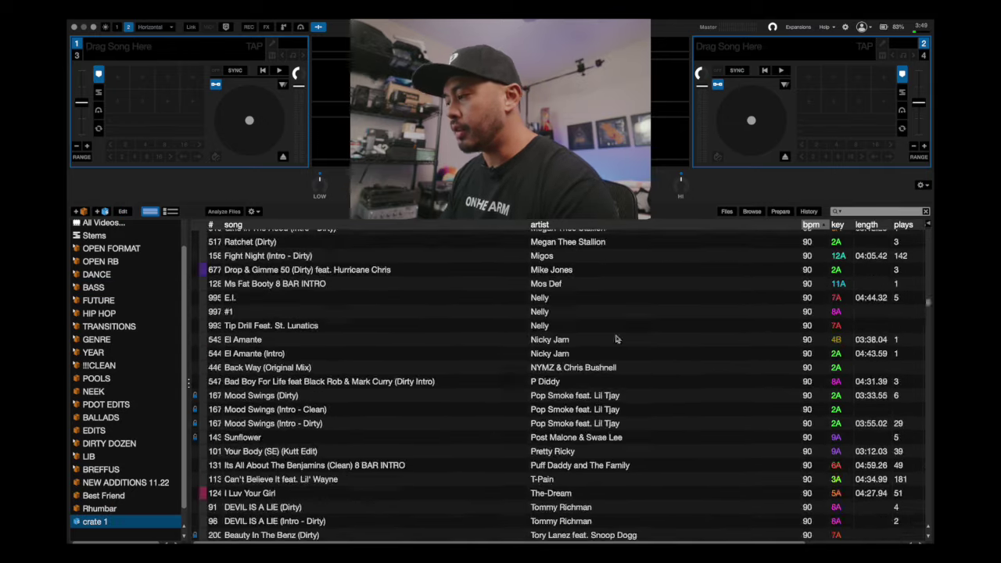
click(928, 303)
drag(931, 307, 929, 279)
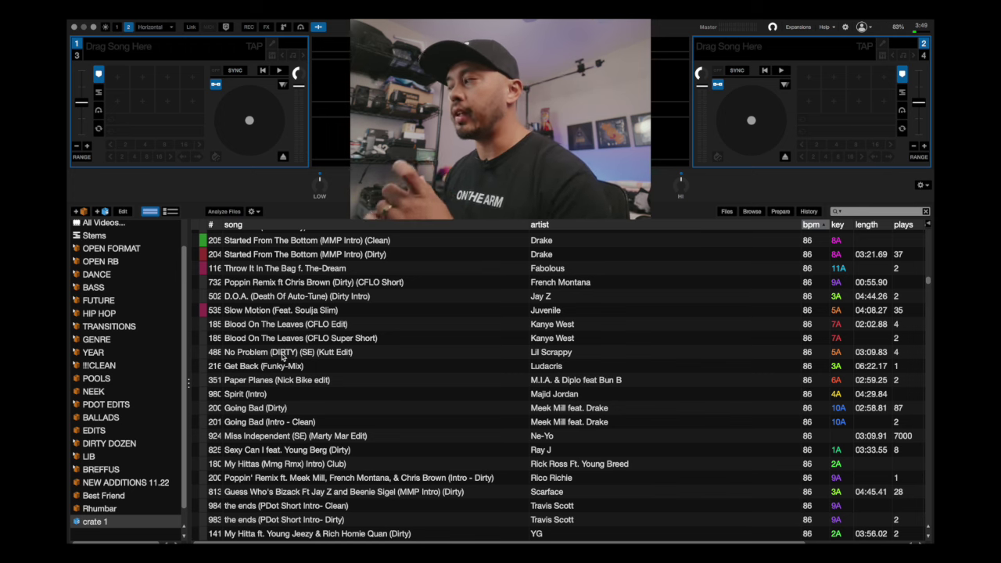
click(100, 509)
click(94, 523)
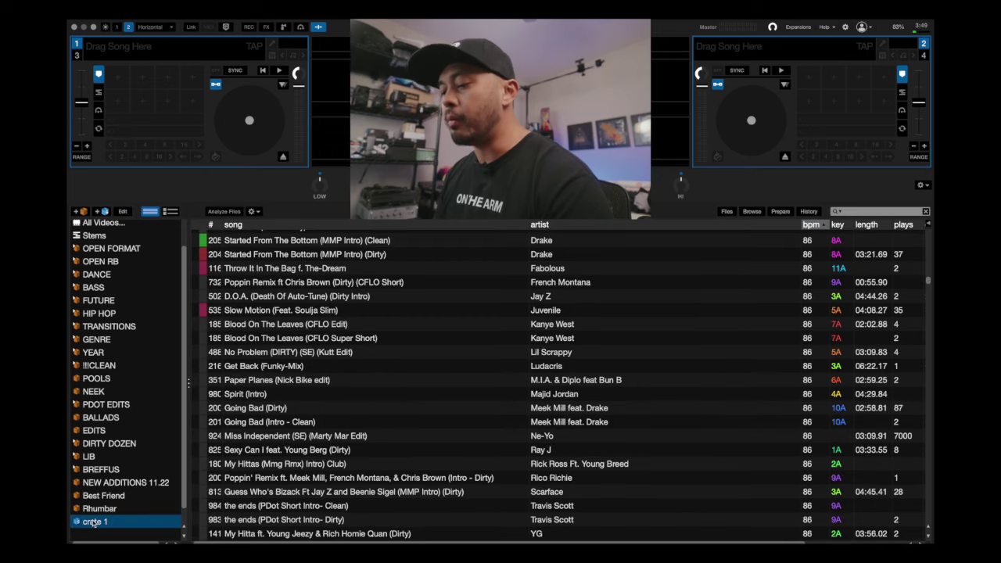